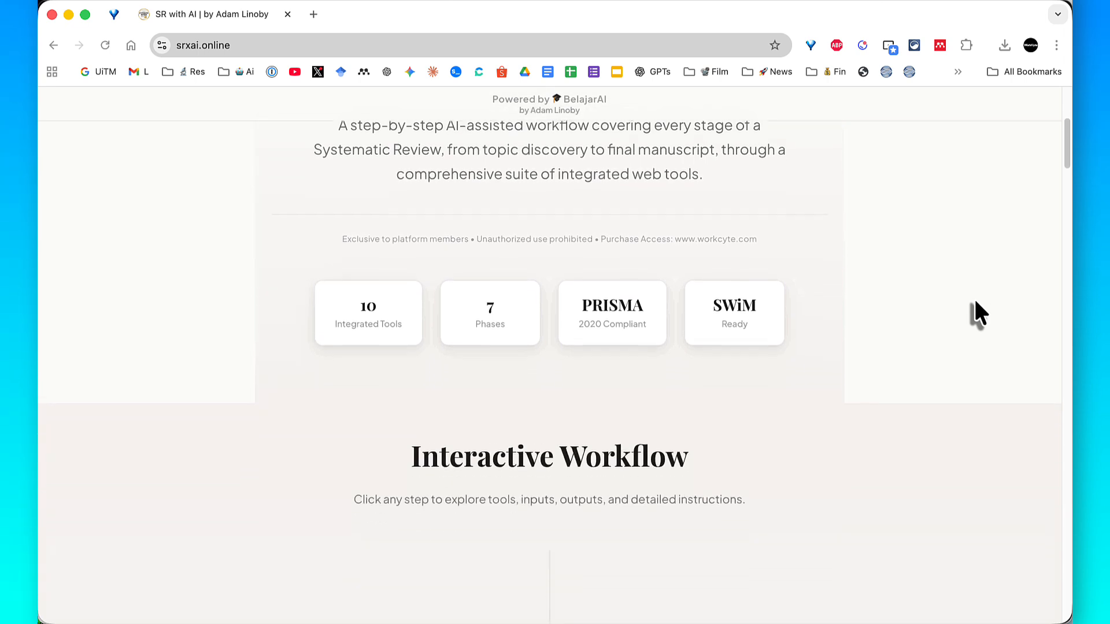
Expand the Research Topic Discovery card in the Planning phase and visit its Trend-Based Discovery tool
{"action": "scroll", "coordinate": [974, 297], "scroll_direction": "down", "scroll_amount": 2}
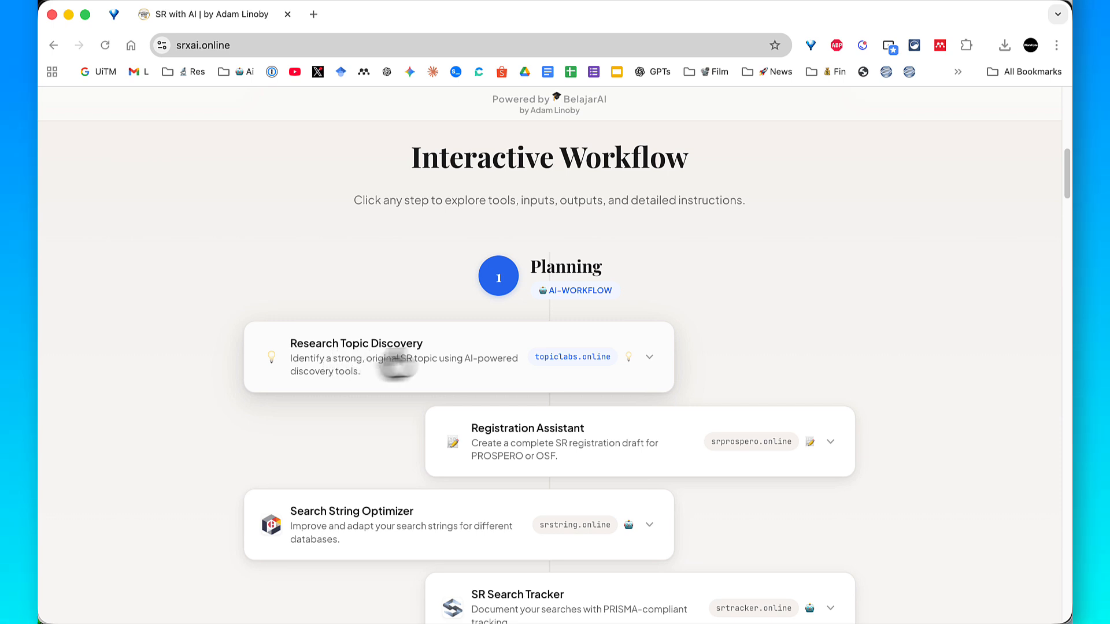
{"action": "left_click", "coordinate": [631, 365]}
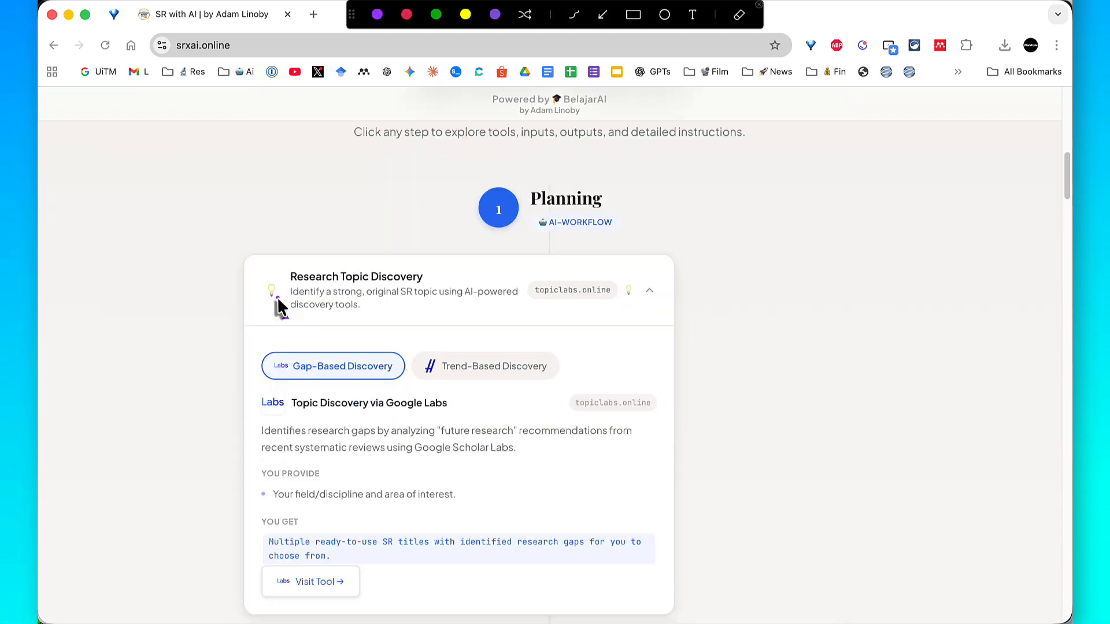
{"action": "left_click_drag", "start_coordinate": [277, 297], "coordinate": [293, 328]}
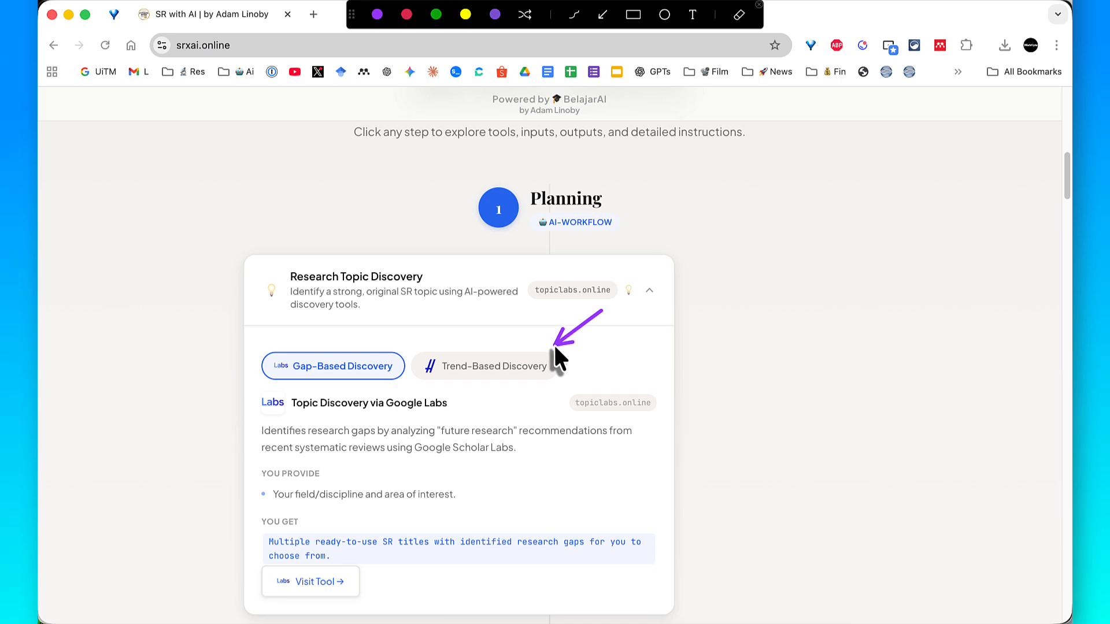
{"action": "left_click", "coordinate": [496, 370]}
{"action": "scroll", "coordinate": [513, 408], "scroll_direction": "down", "scroll_amount": 5}
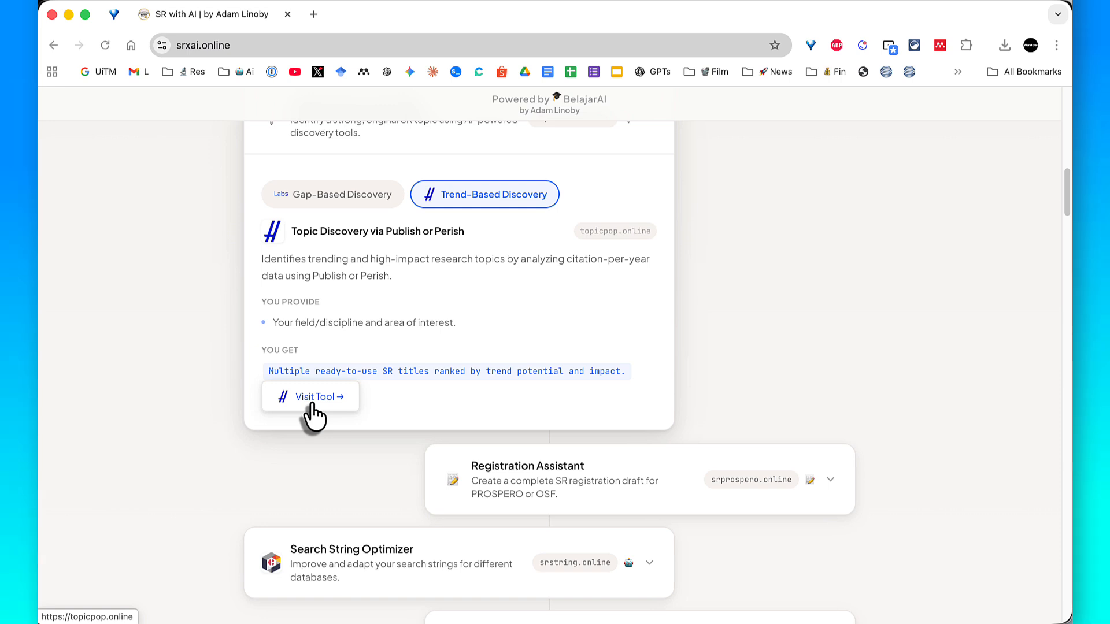
{"action": "left_click", "coordinate": [312, 399]}
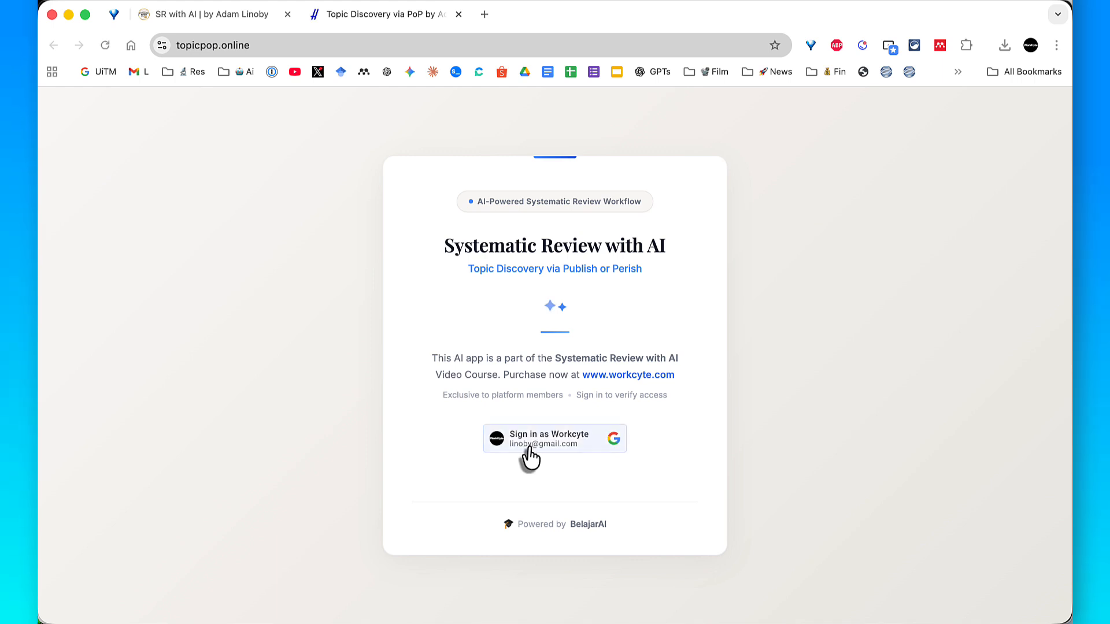
Sign in to the Topic Discovery via Publish or Perish tool with the Google account
{"action": "left_click", "coordinate": [527, 446]}
{"action": "left_click", "coordinate": [491, 331]}
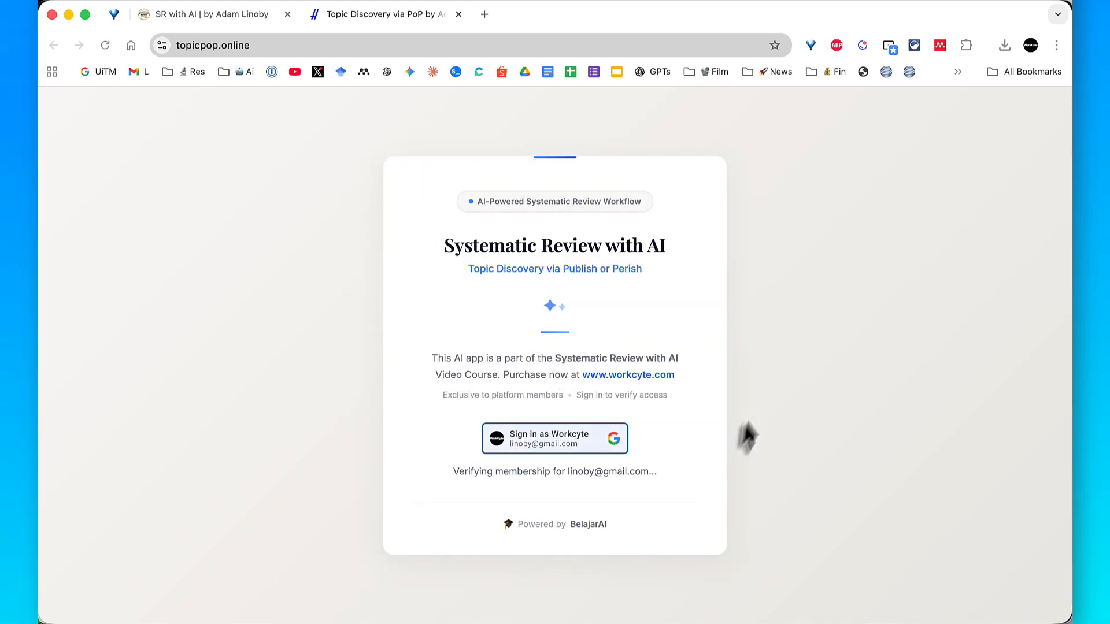
{"action": "scroll", "coordinate": [612, 429], "scroll_direction": "down", "scroll_amount": 1}
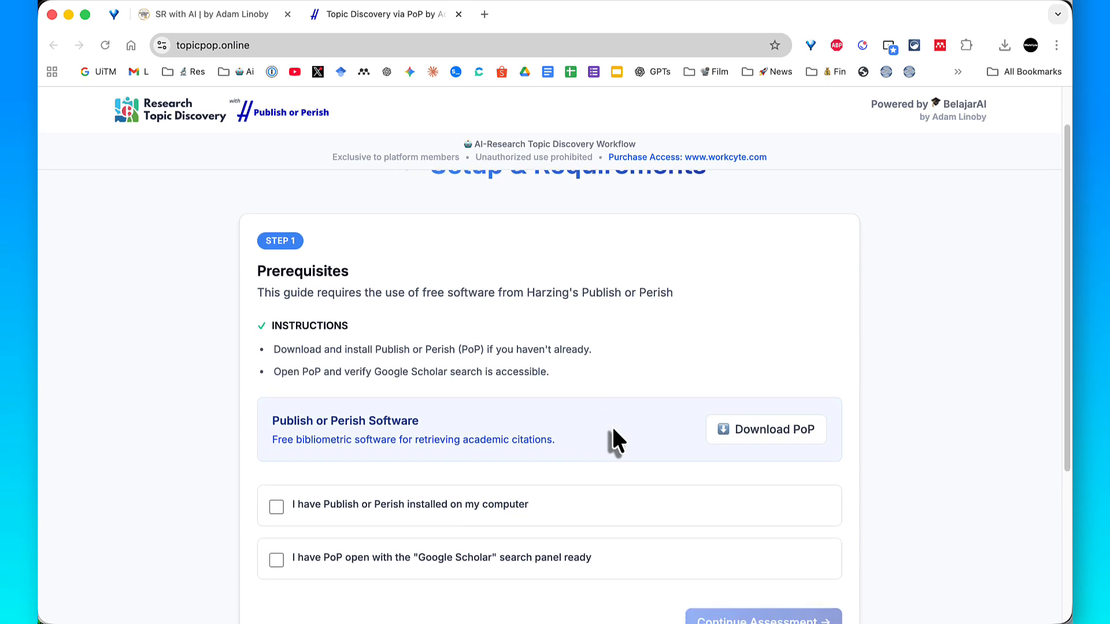
Open the Publish or Perish software page from the Step 1 prerequisites
{"action": "key", "text": "ctrl+shift+a"}
{"action": "left_click_drag", "start_coordinate": [932, 337], "coordinate": [821, 411]}
{"action": "key", "text": "Escape"}
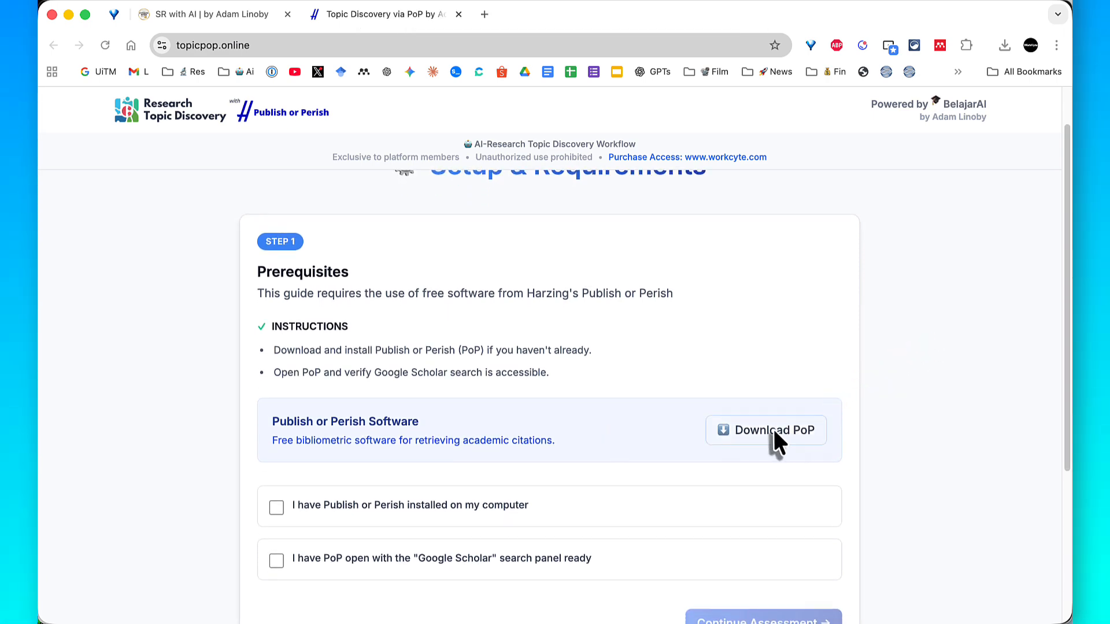
{"action": "left_click", "coordinate": [774, 429]}
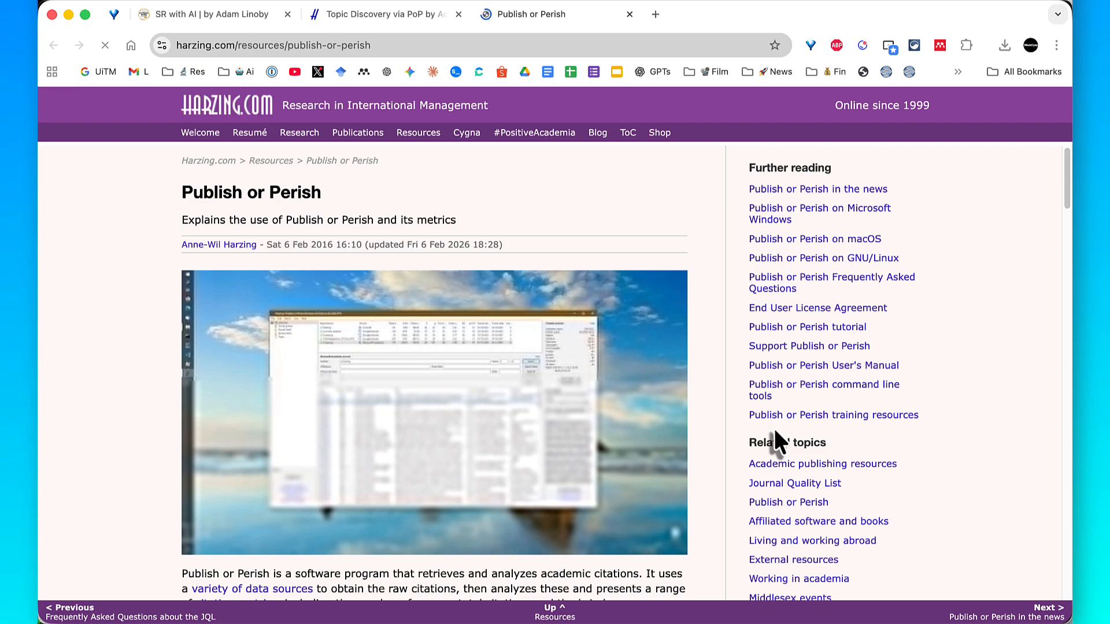
Examine the Publish or Perish download sections for Microsoft Windows and macOS
{"action": "scroll", "coordinate": [714, 464], "scroll_direction": "down", "scroll_amount": 10}
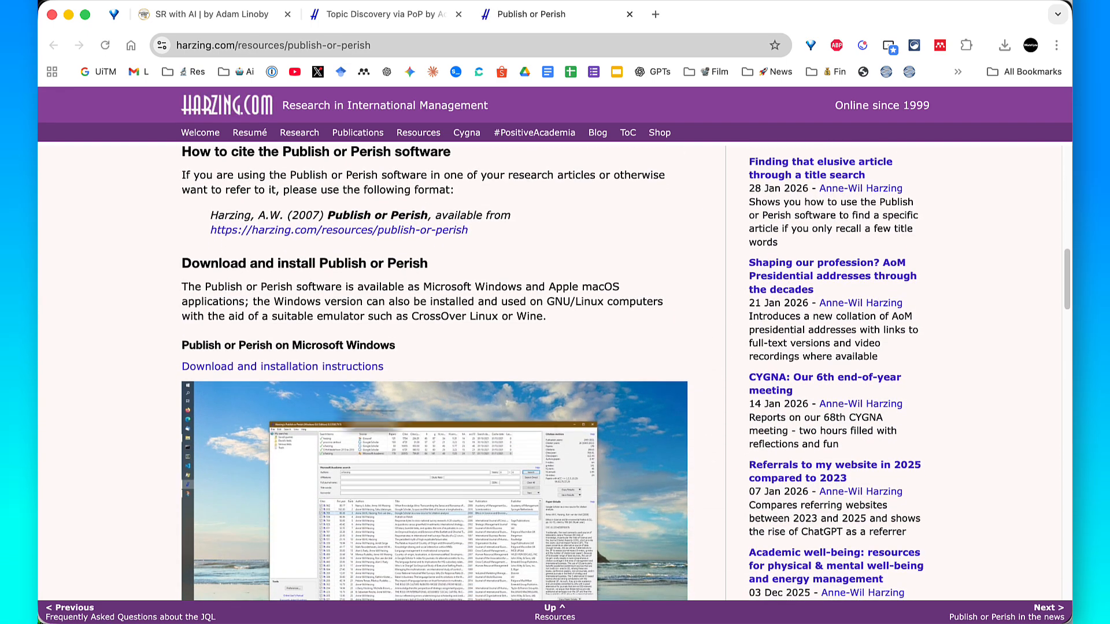
{"action": "key", "text": "ctrl+a"}
{"action": "left_click_drag", "start_coordinate": [130, 395], "coordinate": [178, 367]}
{"action": "key", "text": "Escape"}
{"action": "scroll", "coordinate": [174, 379], "scroll_direction": "down", "scroll_amount": 5}
{"action": "scroll", "coordinate": [175, 379], "scroll_direction": "down", "scroll_amount": 3}
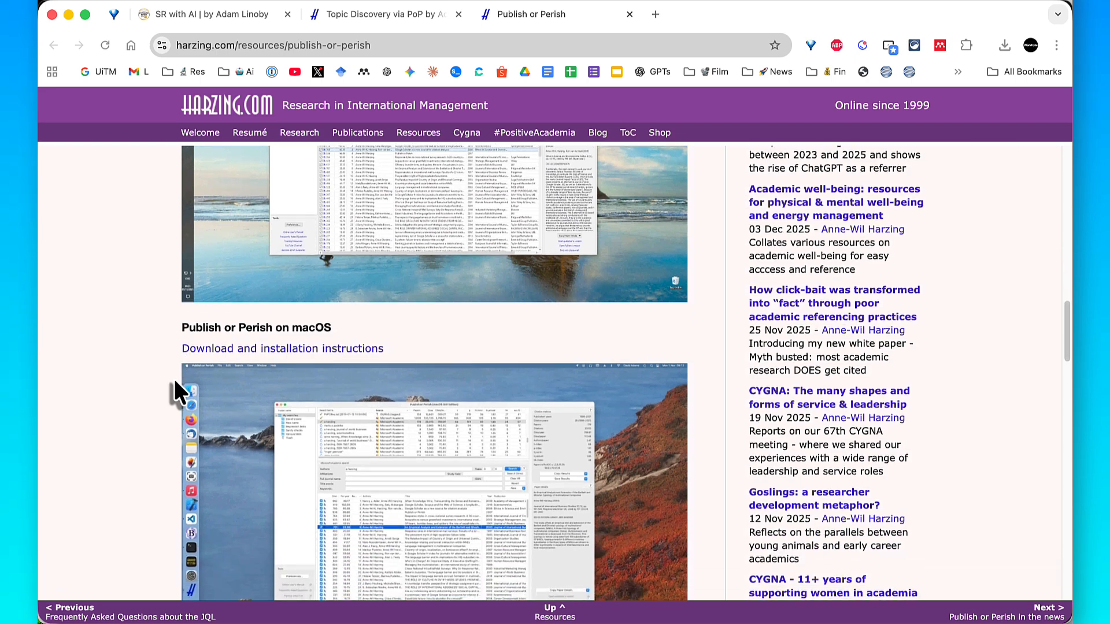
{"action": "key", "text": "ctrl+a"}
{"action": "left_click_drag", "start_coordinate": [109, 366], "coordinate": [166, 313]}
{"action": "key", "text": "Escape"}
{"action": "scroll", "coordinate": [167, 314], "scroll_direction": "up", "scroll_amount": 8}
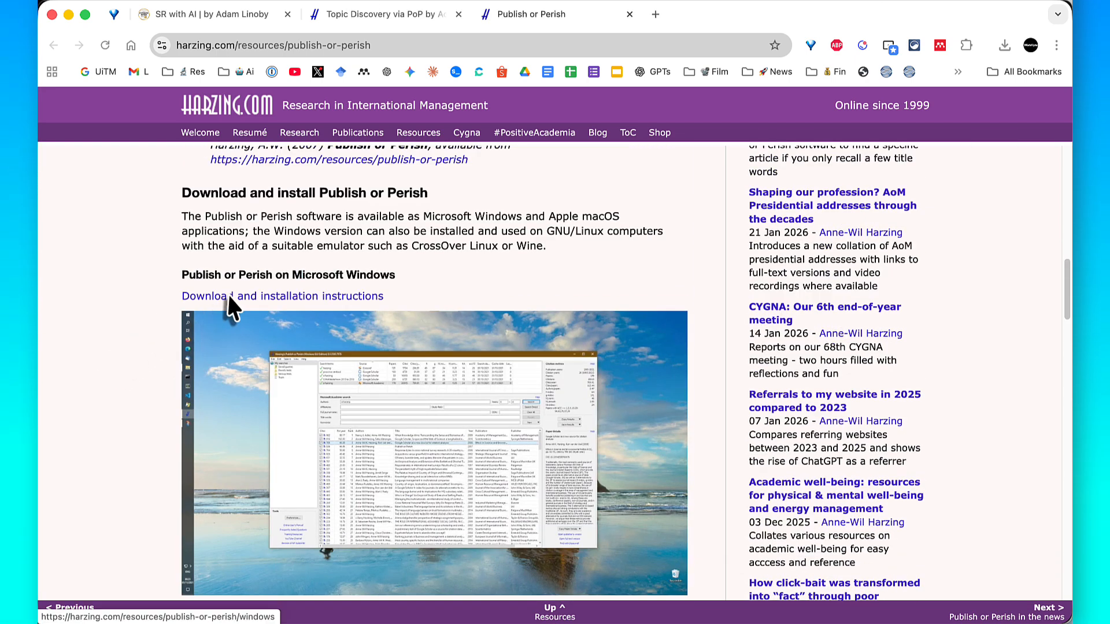
Open the Windows download and installation instructions and locate the Publish or Perish installer for Windows
{"action": "left_click", "coordinate": [245, 296]}
{"action": "scroll", "coordinate": [245, 296], "scroll_direction": "down", "scroll_amount": 10}
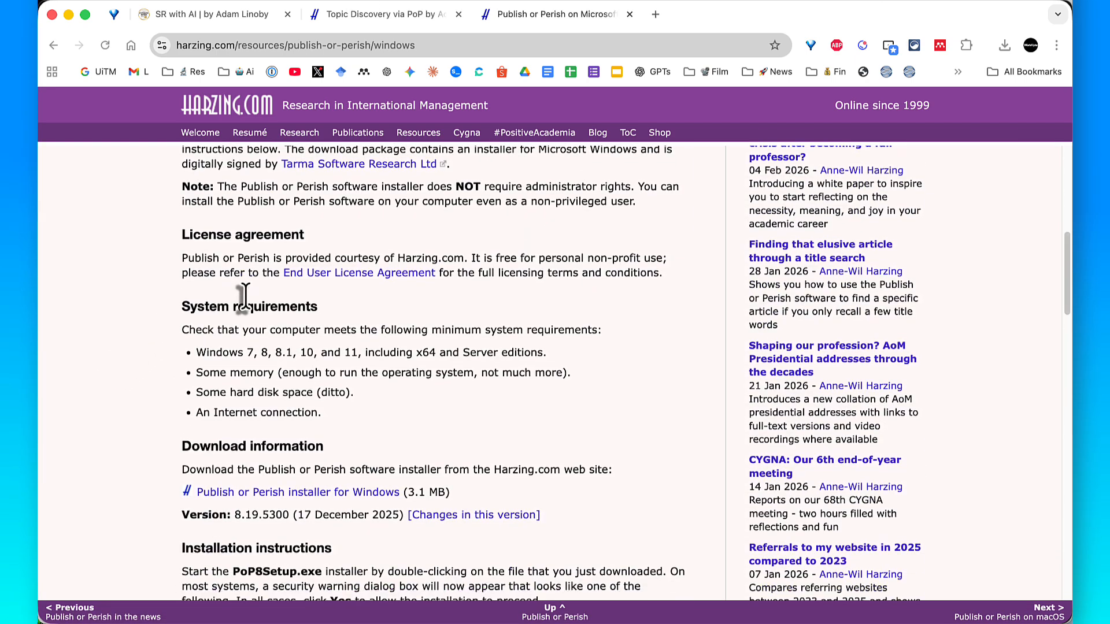
{"action": "key", "text": "ctrl+a"}
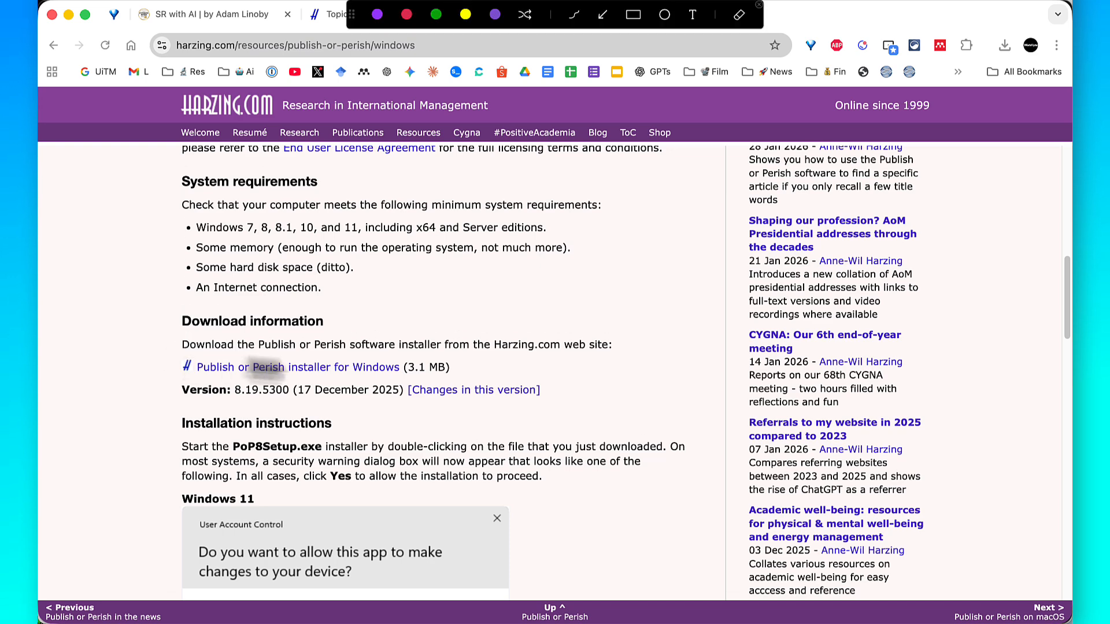
{"action": "left_click_drag", "start_coordinate": [165, 353], "coordinate": [462, 379]}
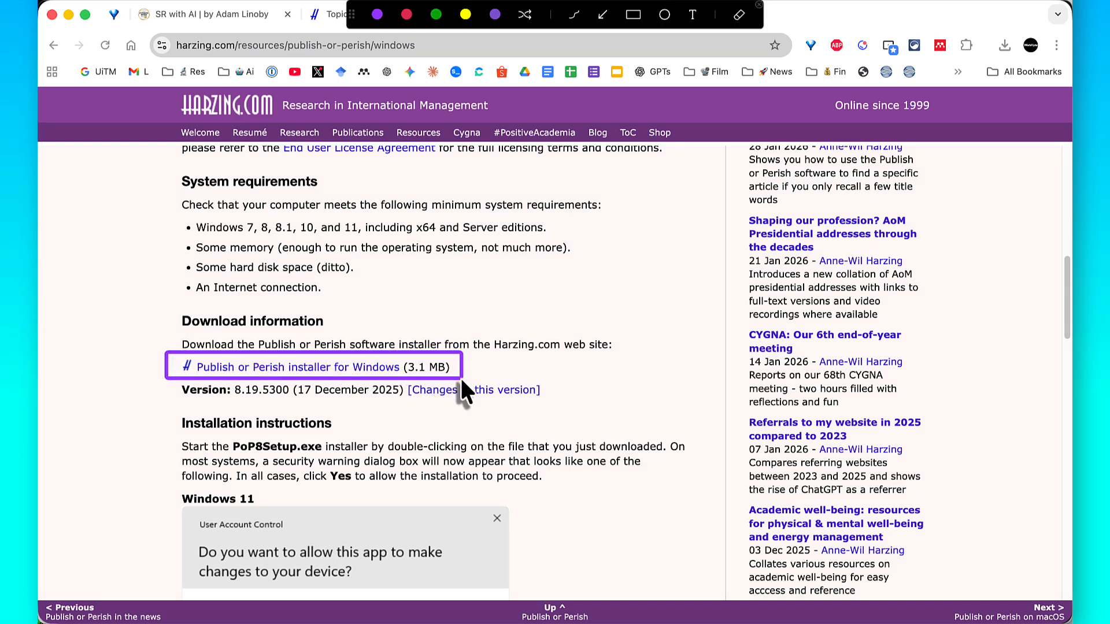
{"action": "key", "text": "Escape"}
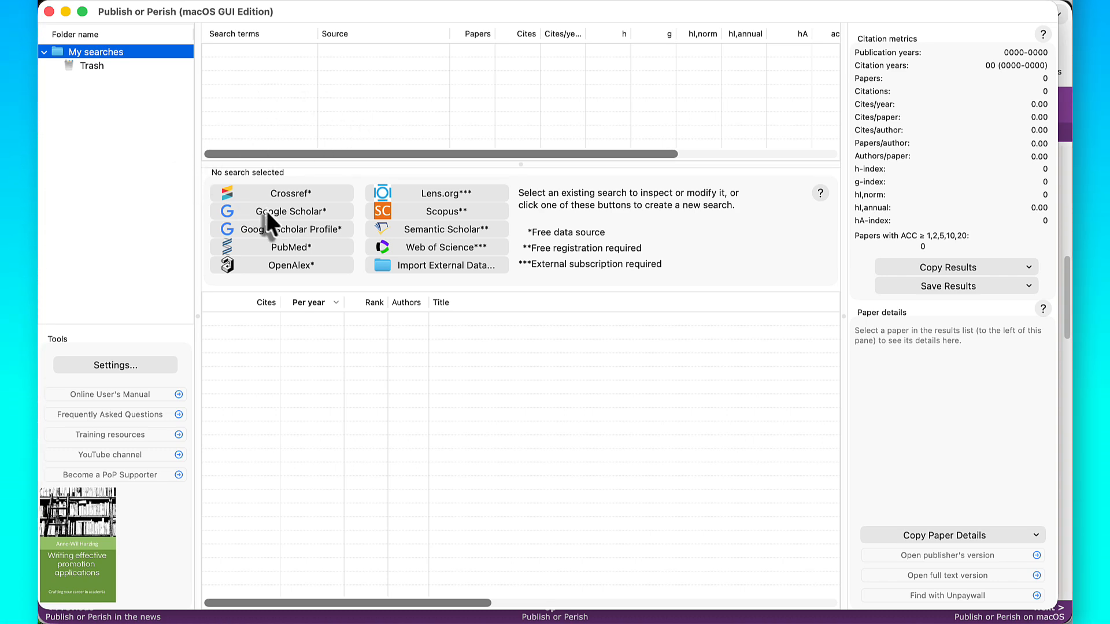
Open a Google Scholar search in Publish or Perish, and confirm both prerequisites on the topic discovery site to continue the assessment
{"action": "left_click", "coordinate": [295, 213]}
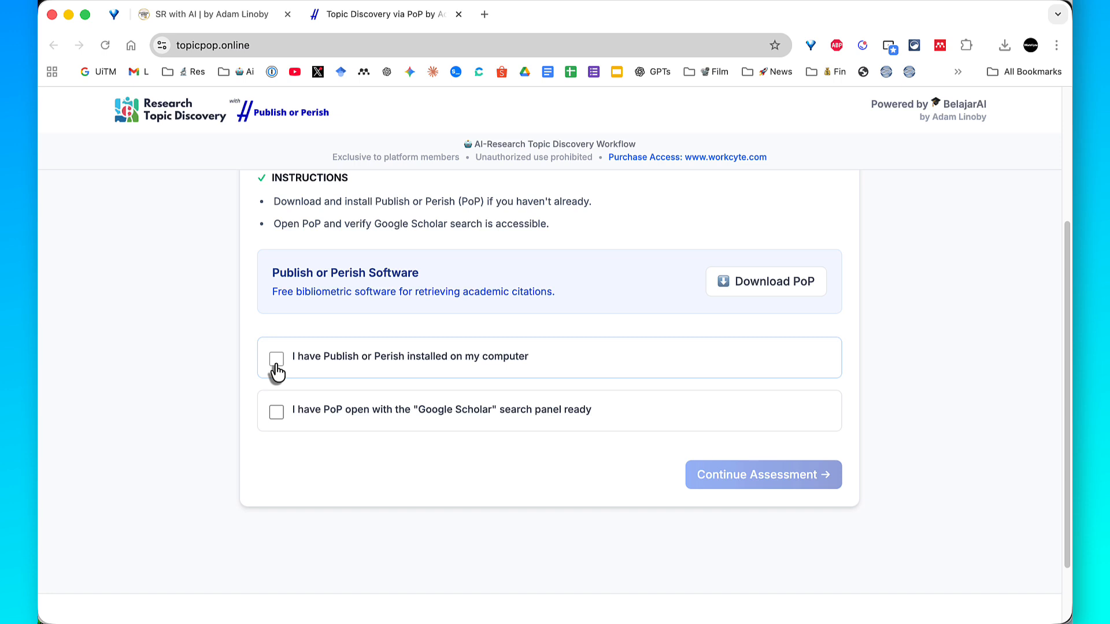
{"action": "left_click", "coordinate": [276, 364]}
{"action": "left_click", "coordinate": [276, 412]}
{"action": "scroll", "coordinate": [405, 439], "scroll_direction": "down", "scroll_amount": 1}
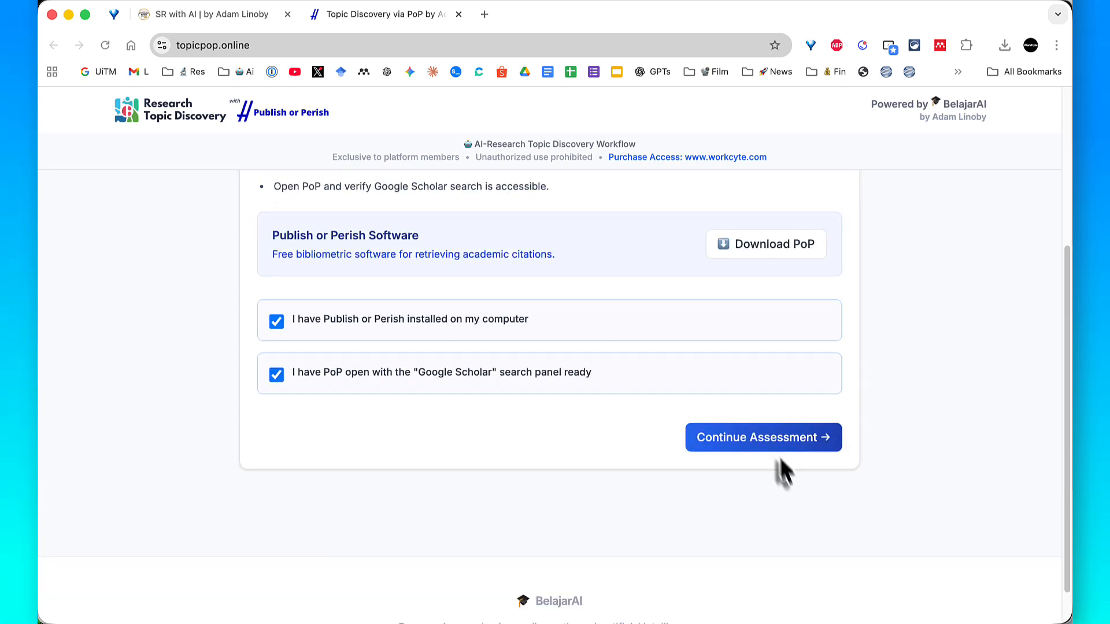
{"action": "left_click", "coordinate": [775, 443]}
Set the field/discipline to "Sports Science" and the general area of interest to "Nutrition"
{"action": "scroll", "coordinate": [775, 457], "scroll_direction": "down", "scroll_amount": 2}
{"action": "left_click", "coordinate": [649, 373]}
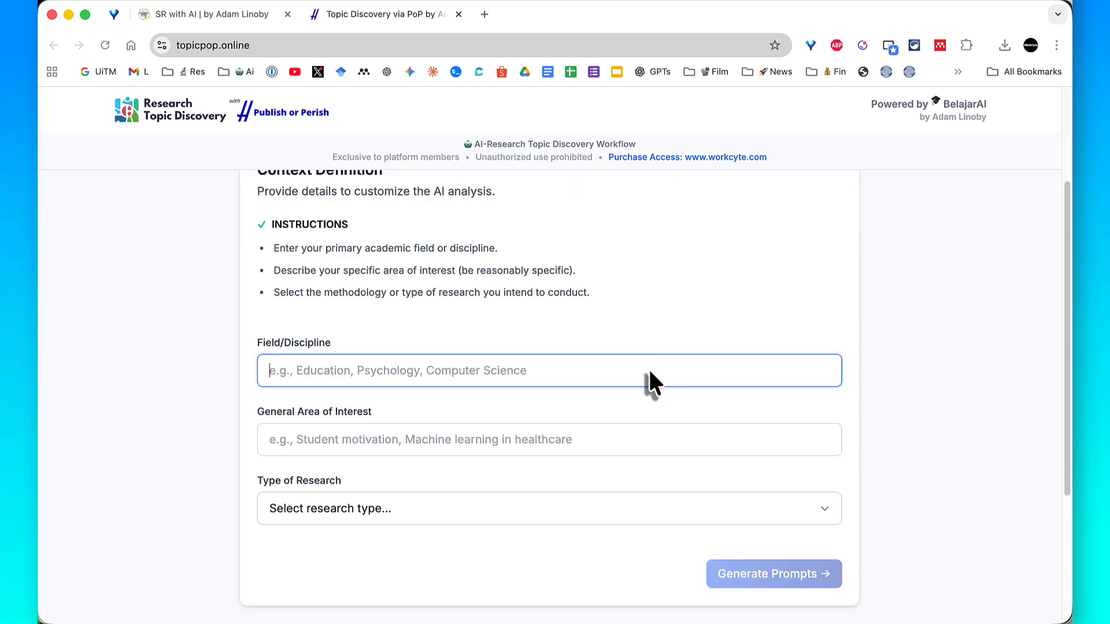
{"action": "type", "text": "Sports"}
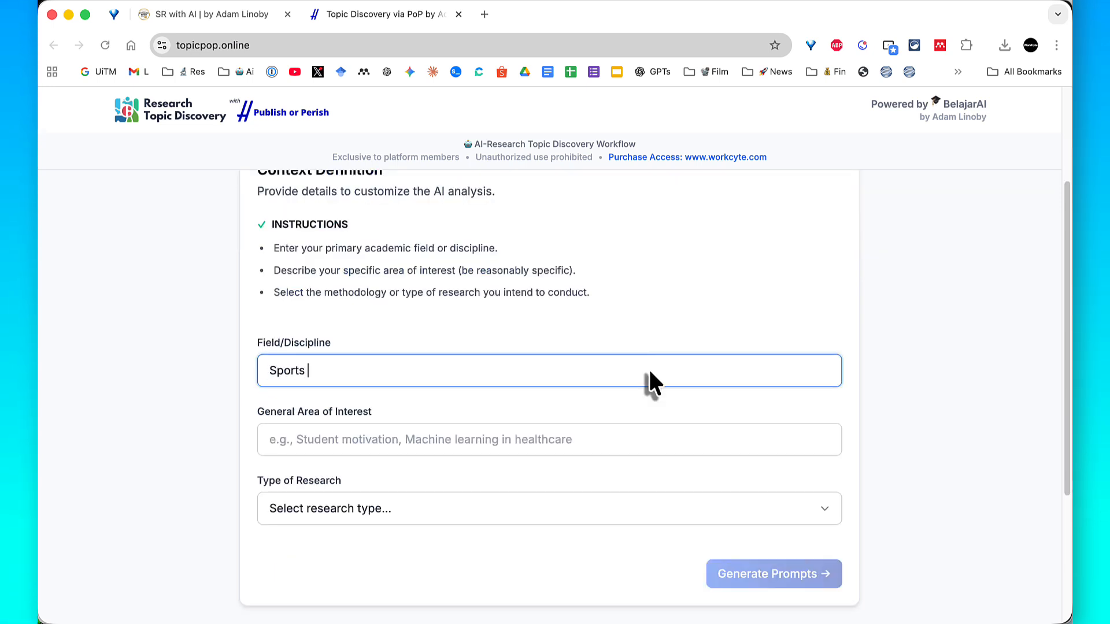
{"action": "type", "text": " Science"}
{"action": "key", "text": "Tab"}
{"action": "type", "text": "N"}
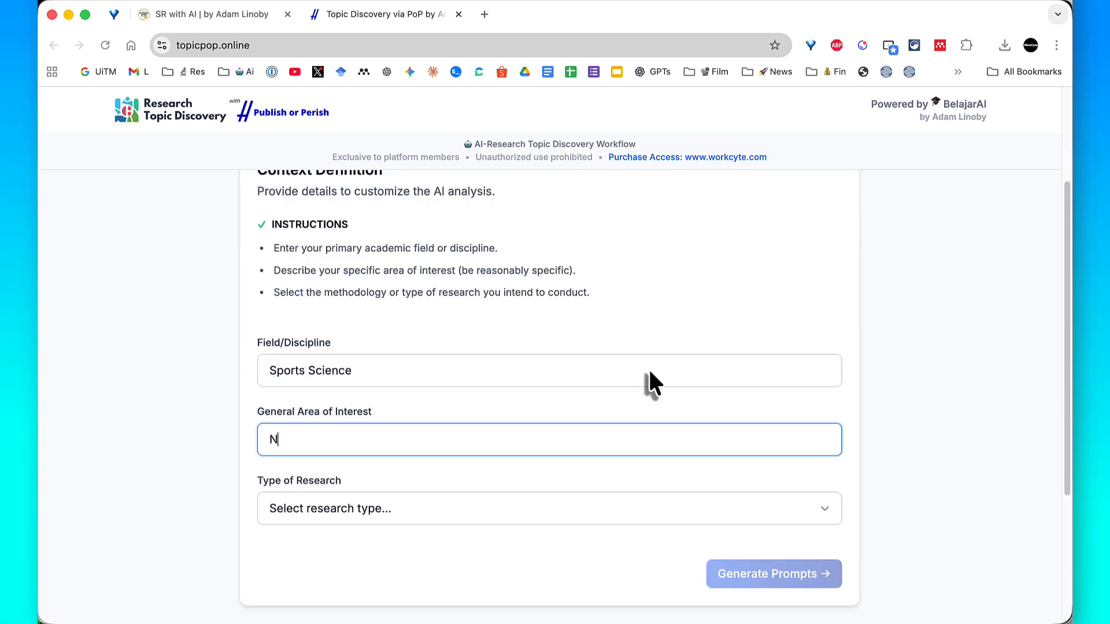
{"action": "type", "text": "utrition"}
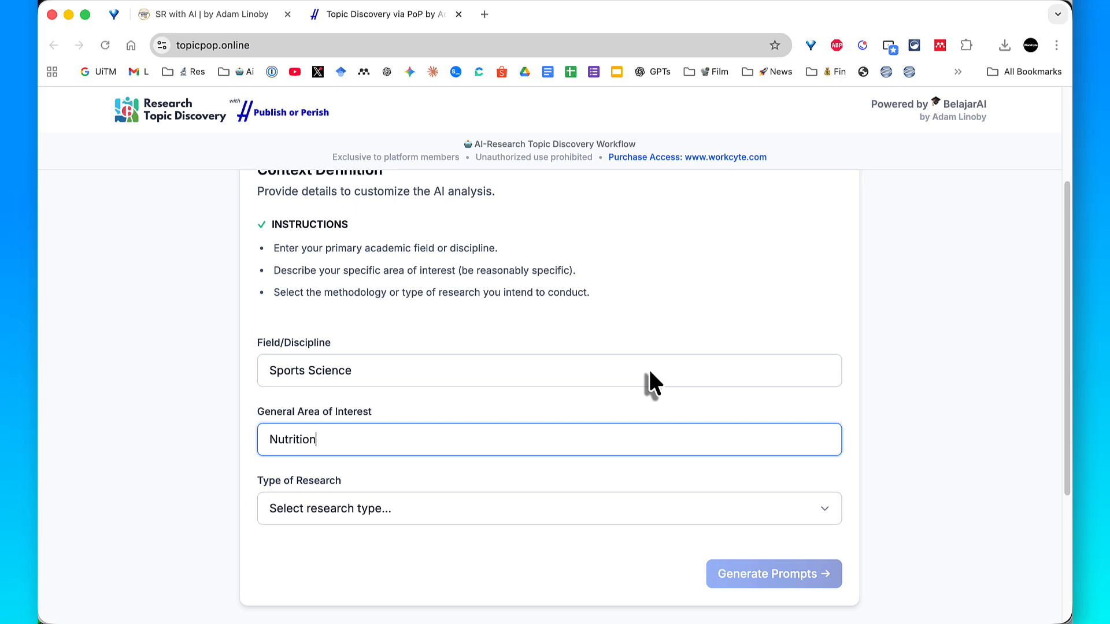
Set the type of research to Systematic Literature Review (SLR) and generate the prompts
{"action": "scroll", "coordinate": [647, 373], "scroll_direction": "down", "scroll_amount": 2}
{"action": "left_click", "coordinate": [647, 386]}
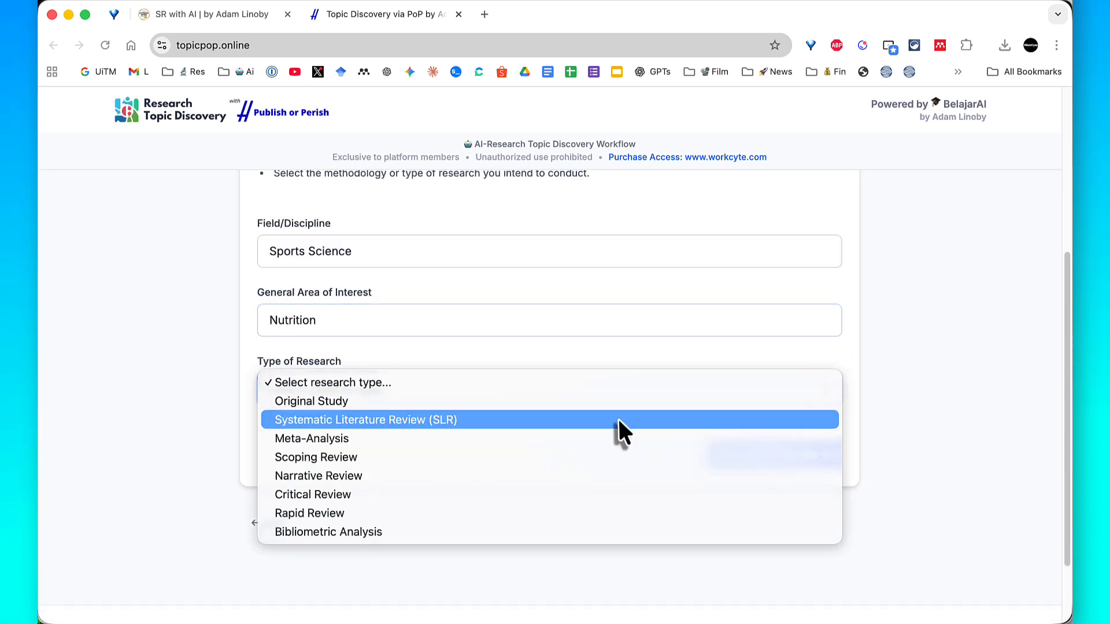
{"action": "left_click", "coordinate": [617, 420]}
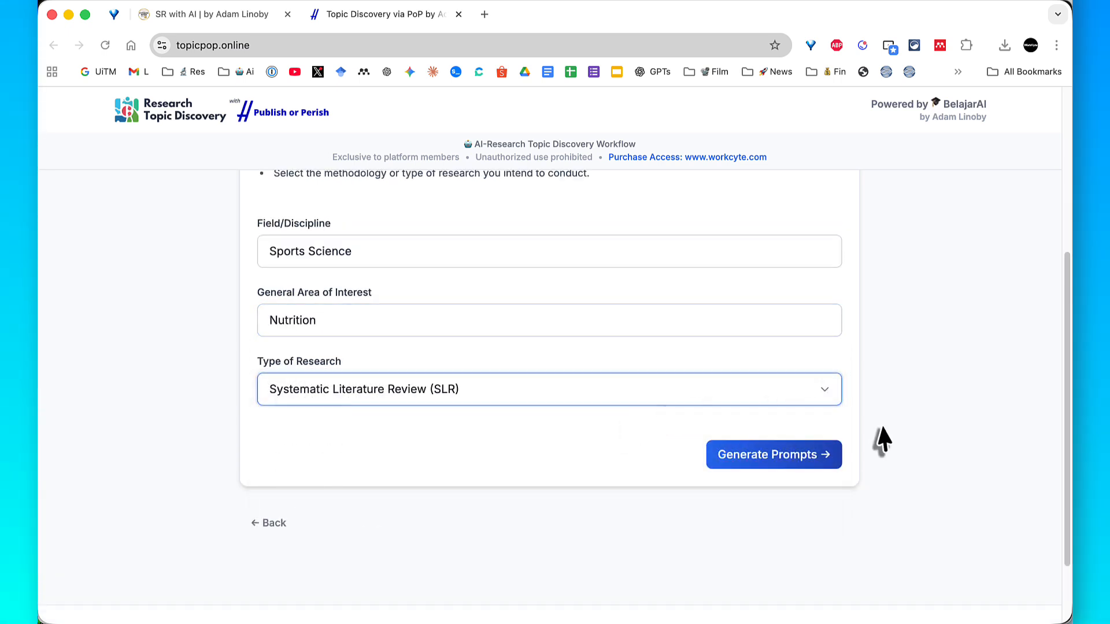
{"action": "left_click", "coordinate": [789, 456]}
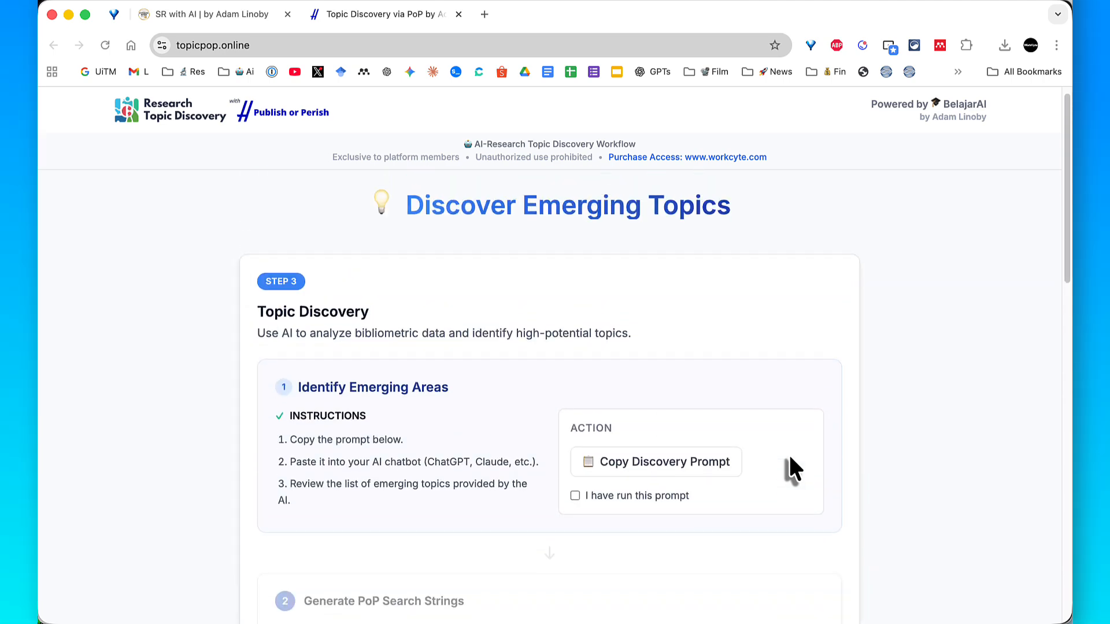
Copy the discovery prompt for identifying emerging areas and submit it in a new ChatGPT conversation
{"action": "left_click", "coordinate": [626, 477]}
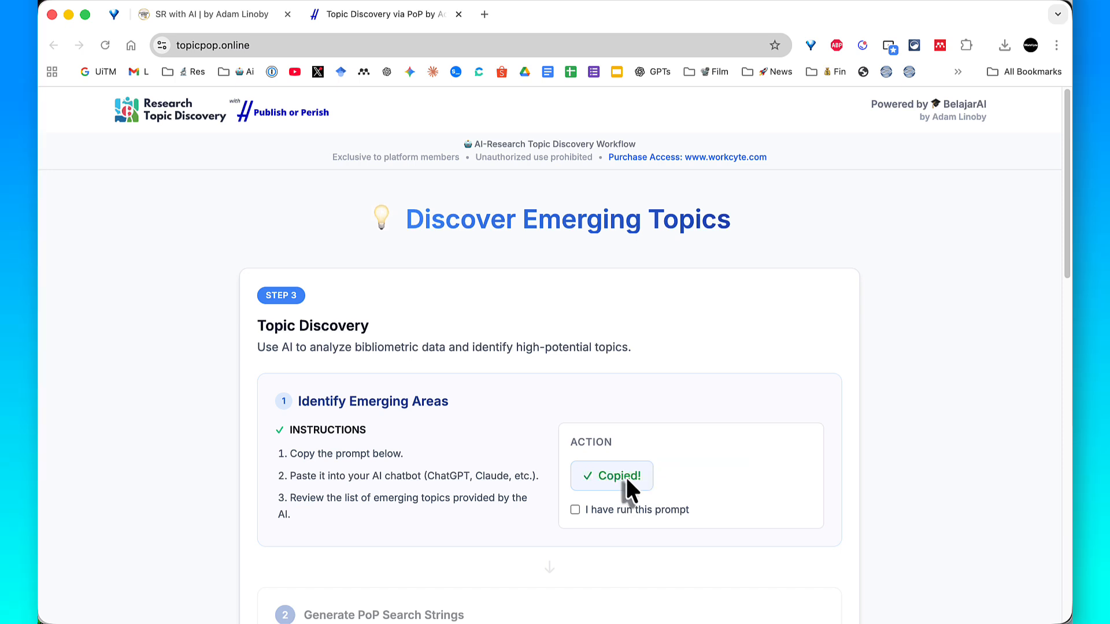
{"action": "key", "text": "super+t"}
{"action": "left_click", "coordinate": [386, 71]}
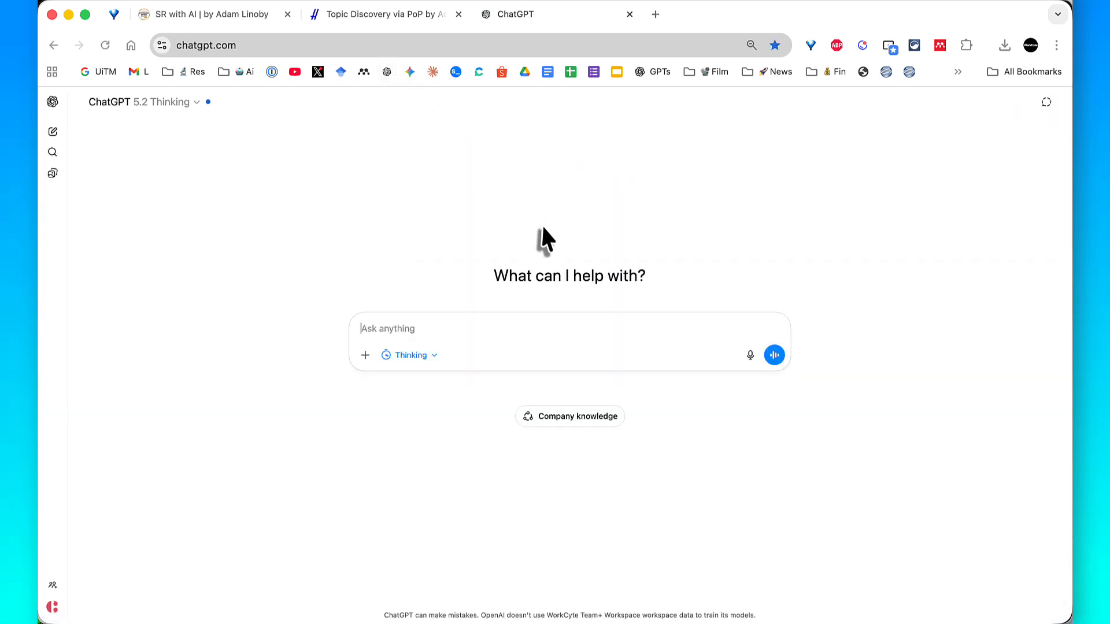
{"action": "right_click", "coordinate": [472, 324]}
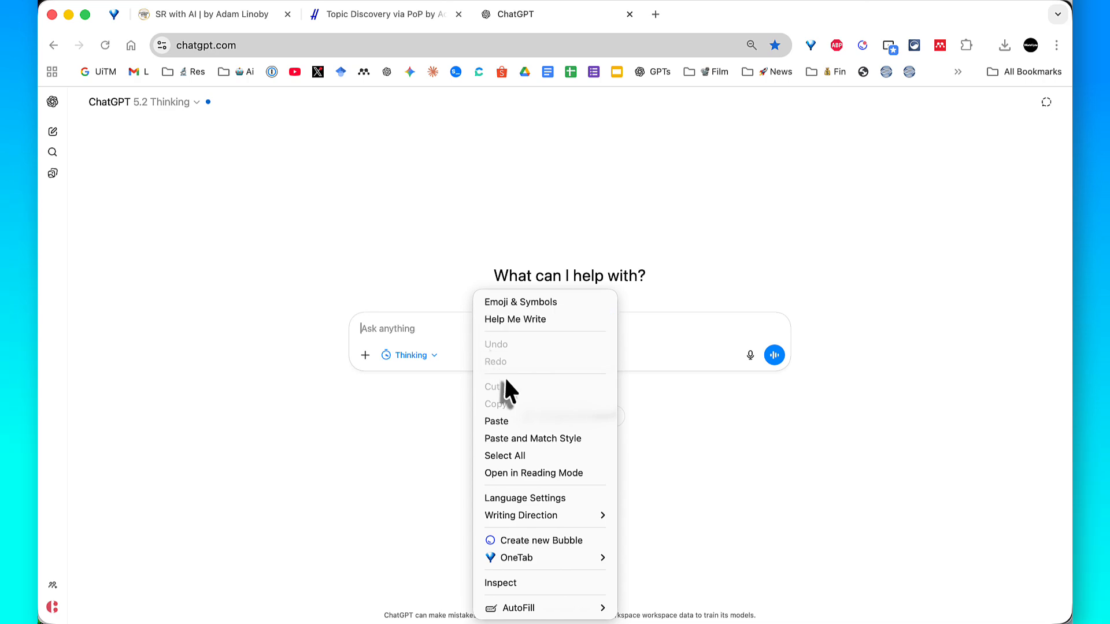
{"action": "left_click", "coordinate": [508, 423]}
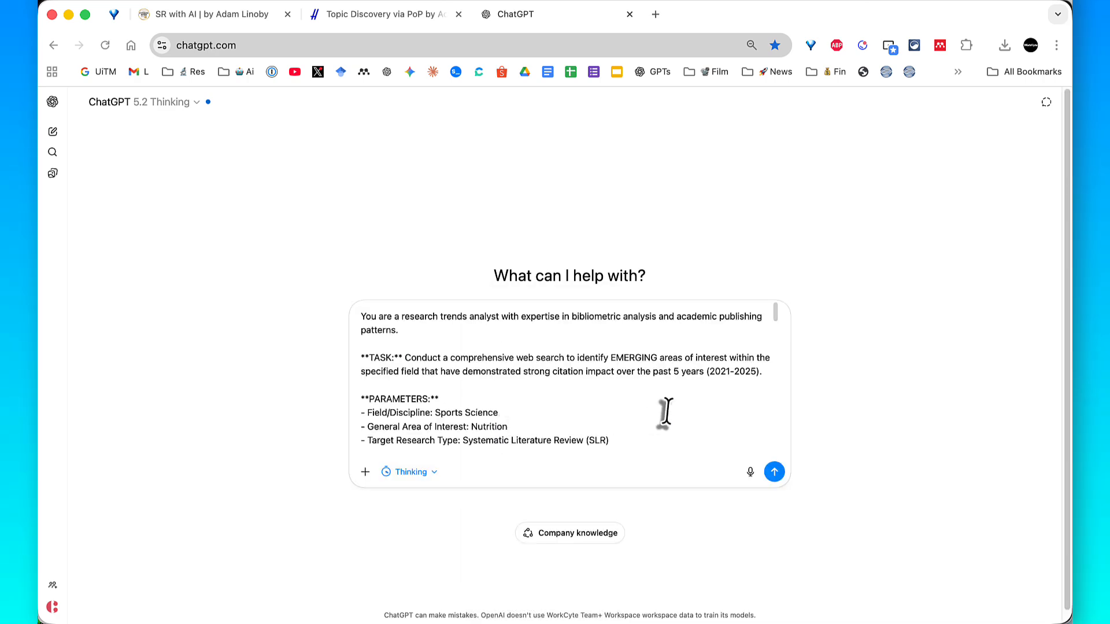
{"action": "left_click", "coordinate": [774, 472]}
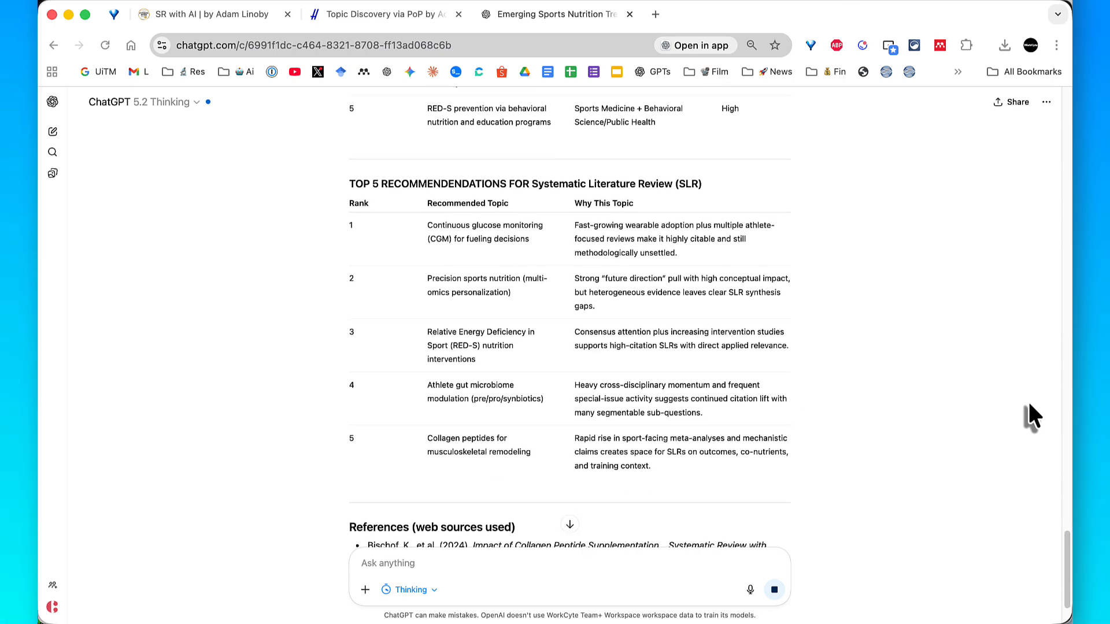
Copy the recommended topic "Relative Energy Deficiency in Sport (RED-S) nutrition interventions" from ChatGPT's top 5 recommendations table
{"action": "scroll", "coordinate": [487, 310], "scroll_direction": "up", "scroll_amount": 1}
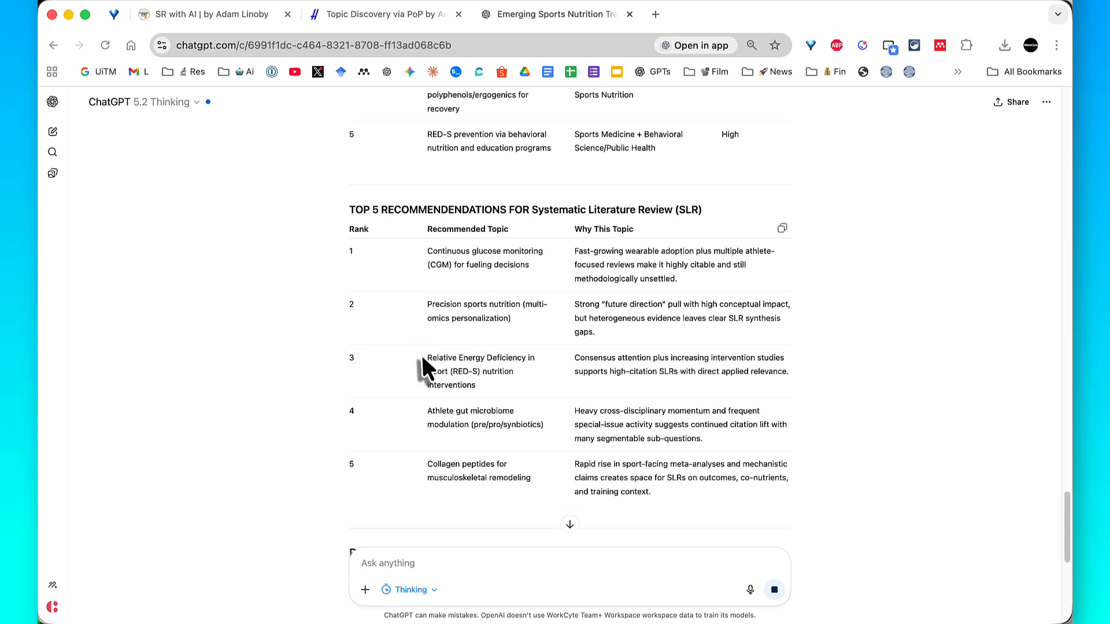
{"action": "left_click_drag", "start_coordinate": [426, 359], "coordinate": [495, 398]}
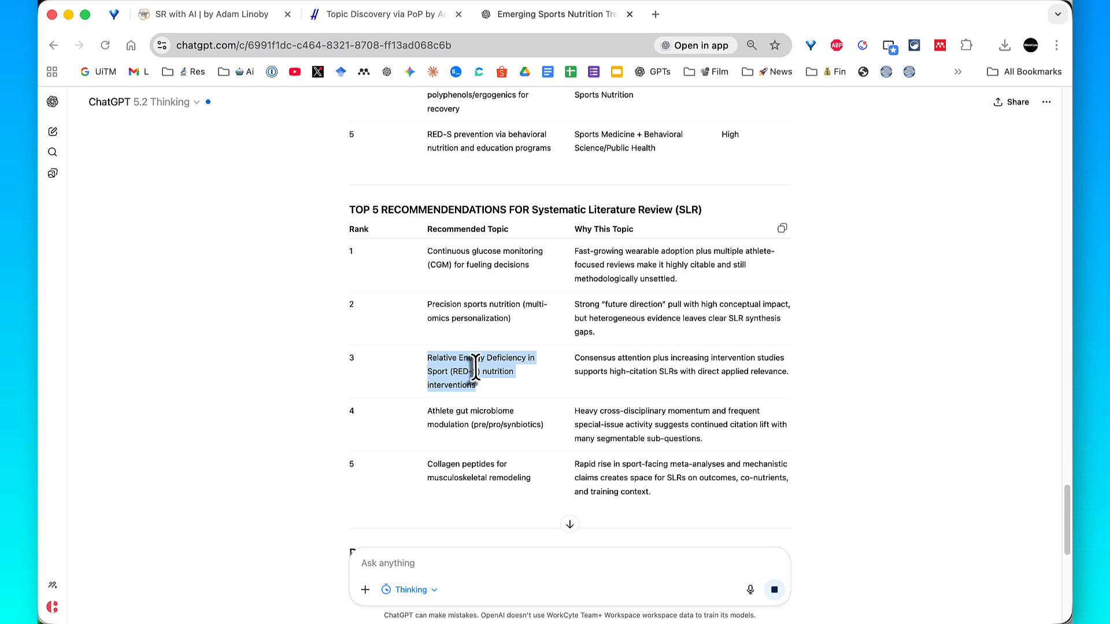
{"action": "right_click", "coordinate": [474, 367]}
{"action": "left_click", "coordinate": [497, 386]}
Return to the Topic Discovery page and mark the discovery prompt under Identify Emerging Areas as run
{"action": "key", "text": "ctrl+shift+Tab"}
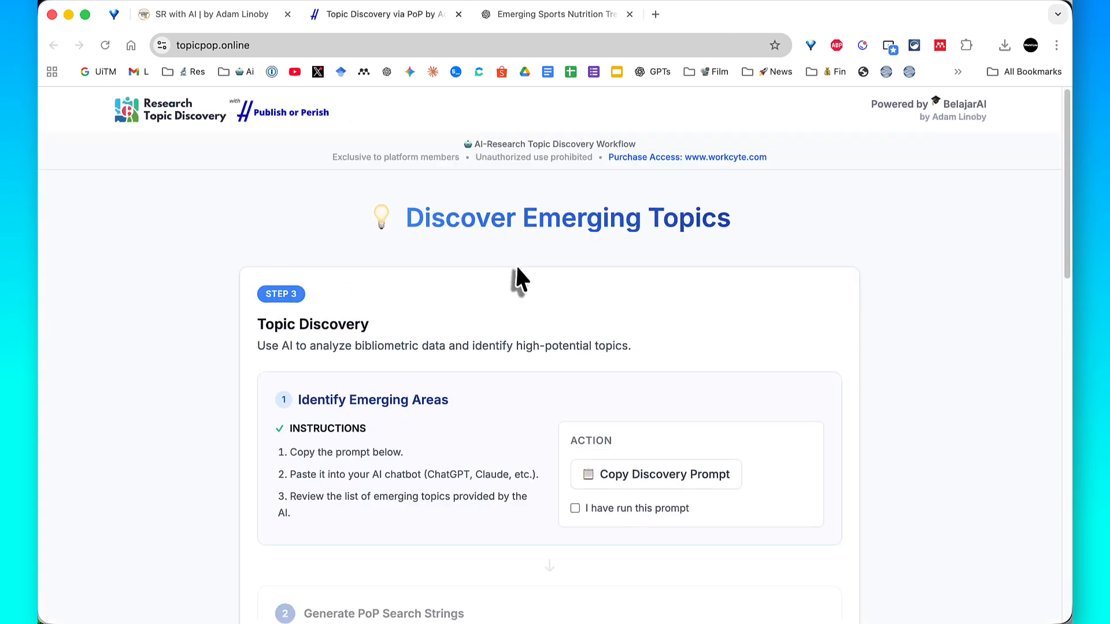
{"action": "scroll", "coordinate": [519, 277], "scroll_direction": "down", "scroll_amount": 2}
{"action": "left_click", "coordinate": [574, 393]}
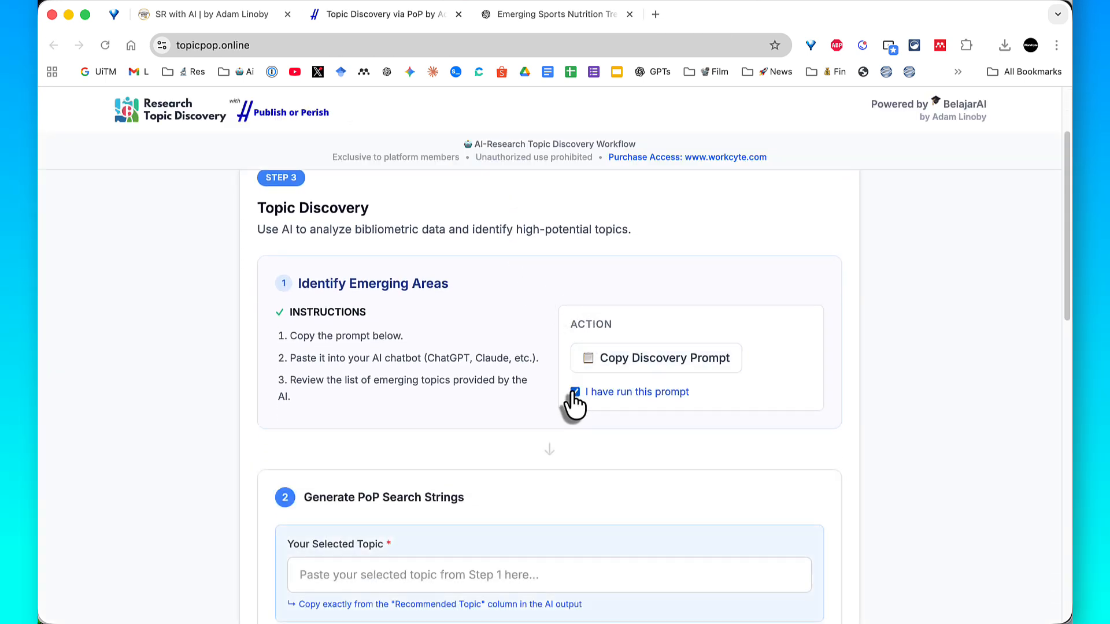
Enter the copied topic "Relative Energy Deficiency in Sport (RED-S) nutrition interventions" as the selected topic under Generate PoP Search Strings
{"action": "scroll", "coordinate": [549, 433], "scroll_direction": "down", "scroll_amount": 3}
{"action": "right_click", "coordinate": [466, 421]}
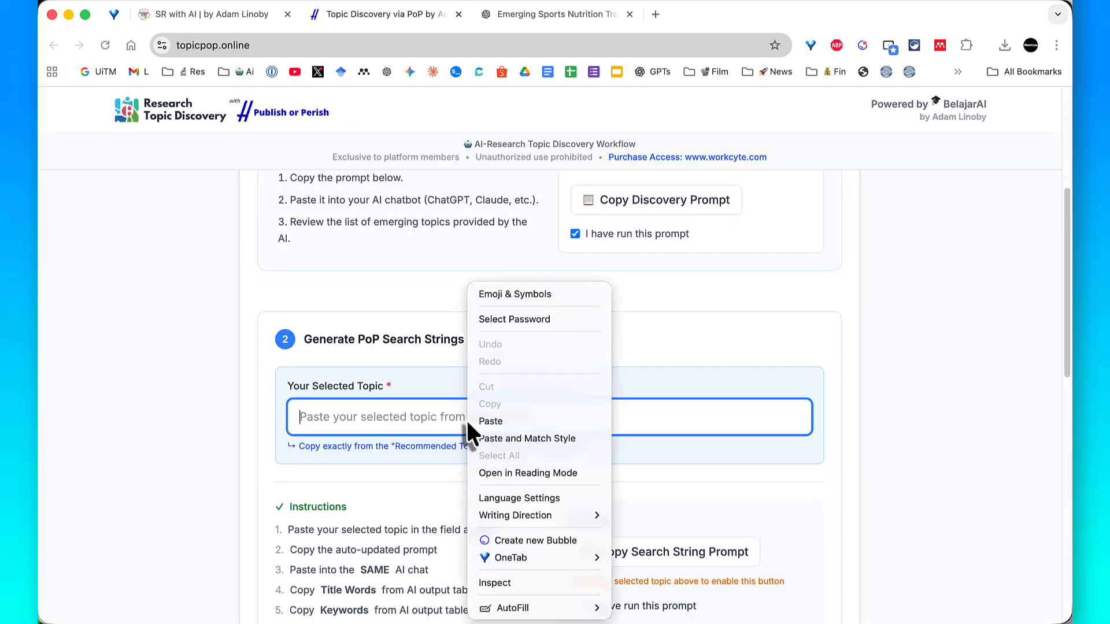
{"action": "left_click", "coordinate": [484, 424]}
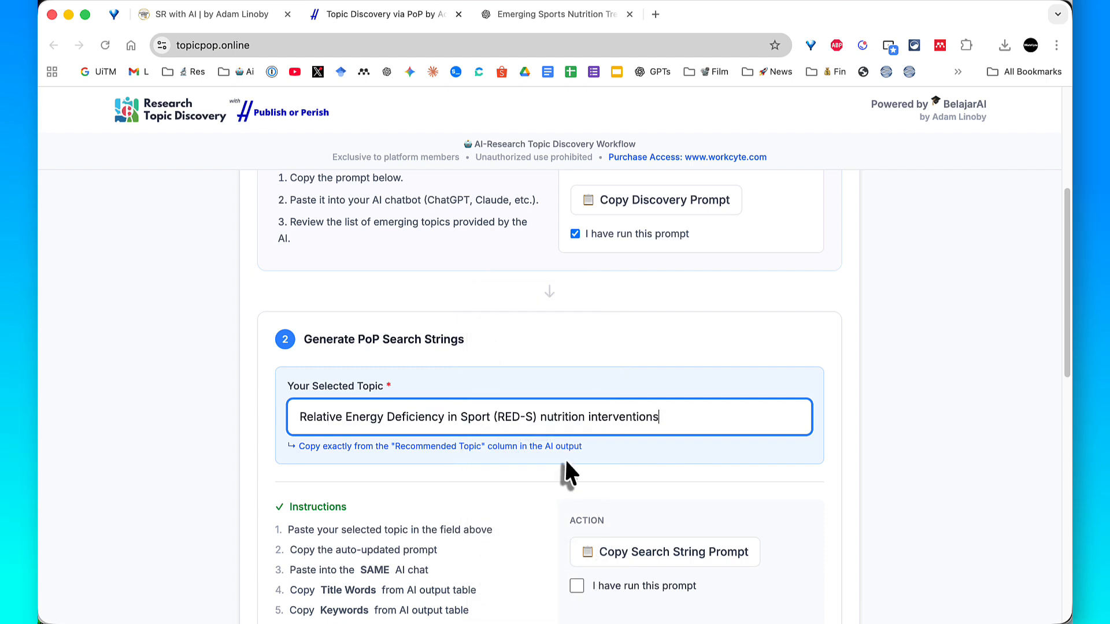
Copy the search string prompt for the selected topic and submit it in the same ChatGPT conversation
{"action": "scroll", "coordinate": [285, 404], "scroll_direction": "down", "scroll_amount": 3}
{"action": "left_click_drag", "start_coordinate": [262, 405], "coordinate": [457, 425]}
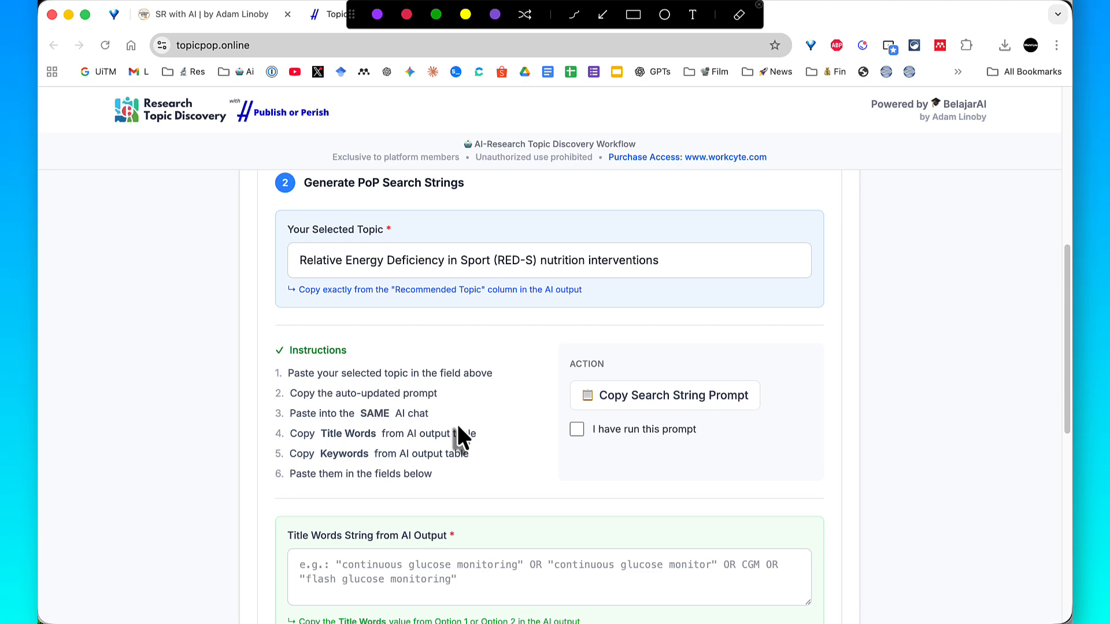
{"action": "key", "text": "Escape"}
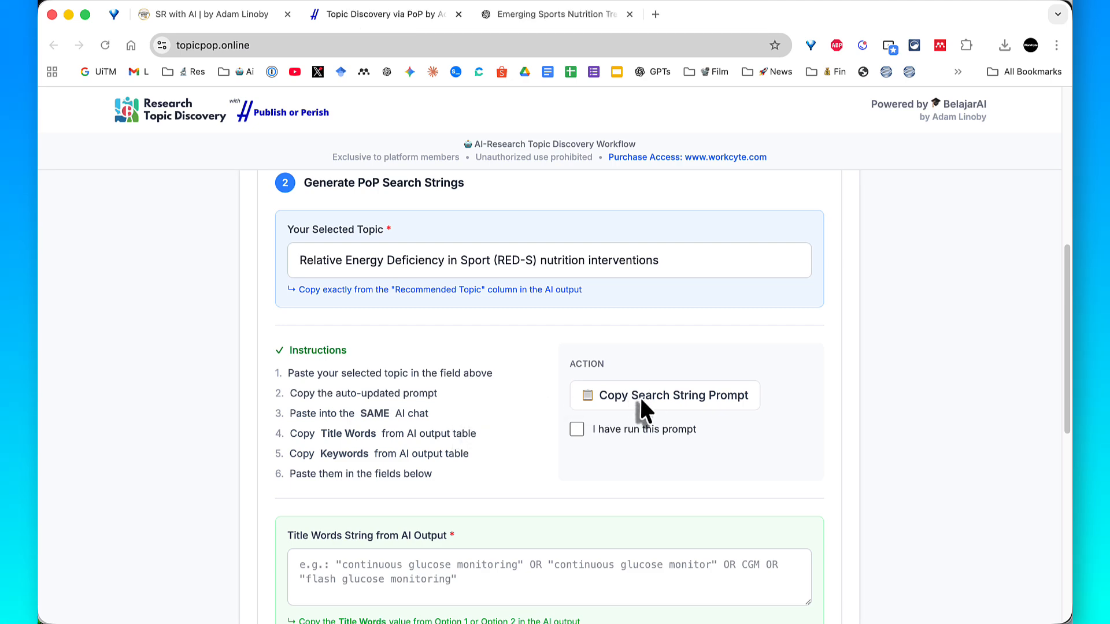
{"action": "left_click", "coordinate": [614, 398]}
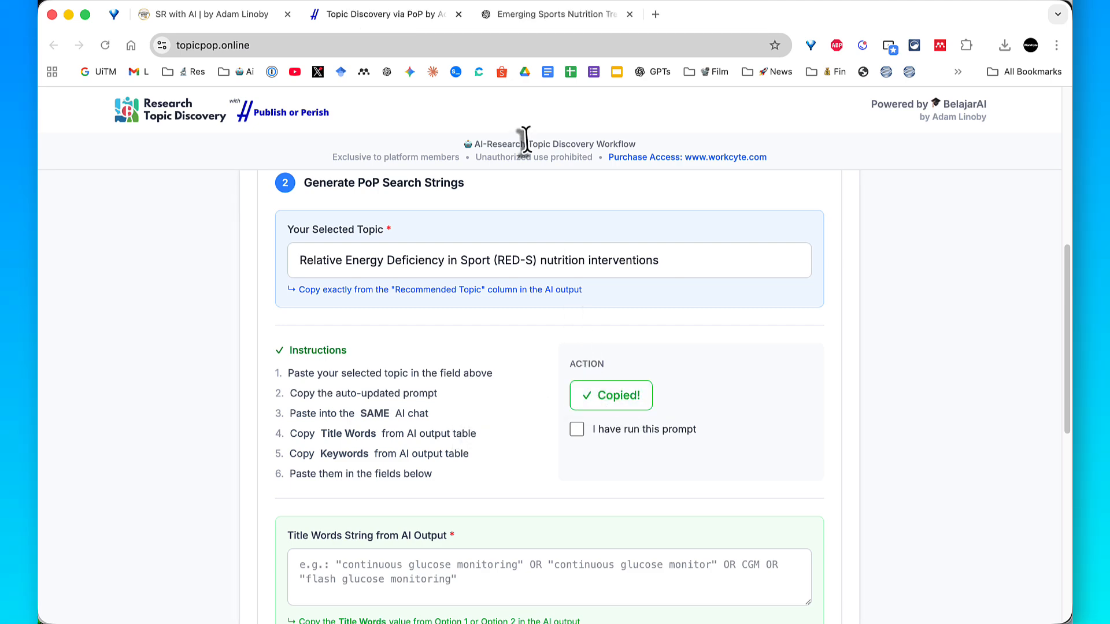
{"action": "left_click", "coordinate": [526, 15]}
{"action": "right_click", "coordinate": [437, 559]}
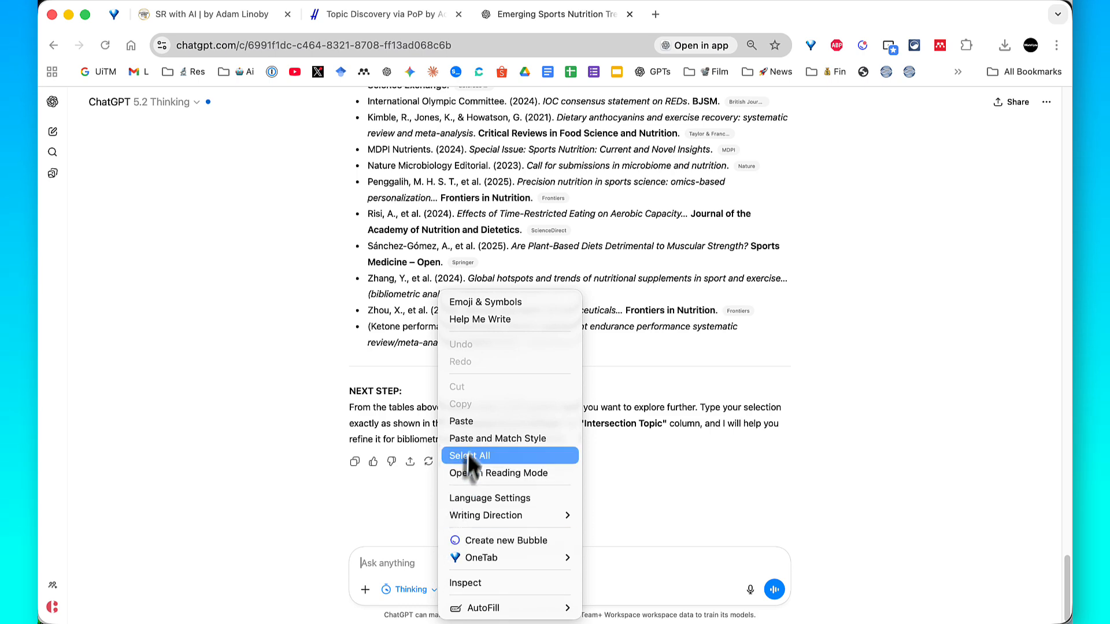
{"action": "key", "text": "super+v"}
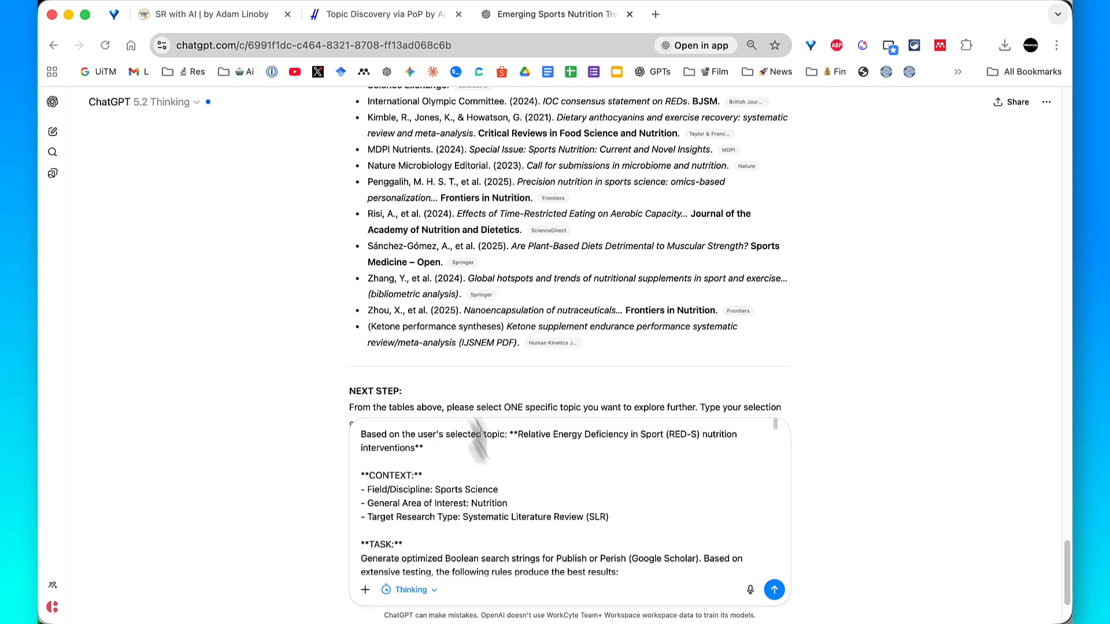
{"action": "scroll", "coordinate": [744, 370], "scroll_direction": "down", "scroll_amount": 2}
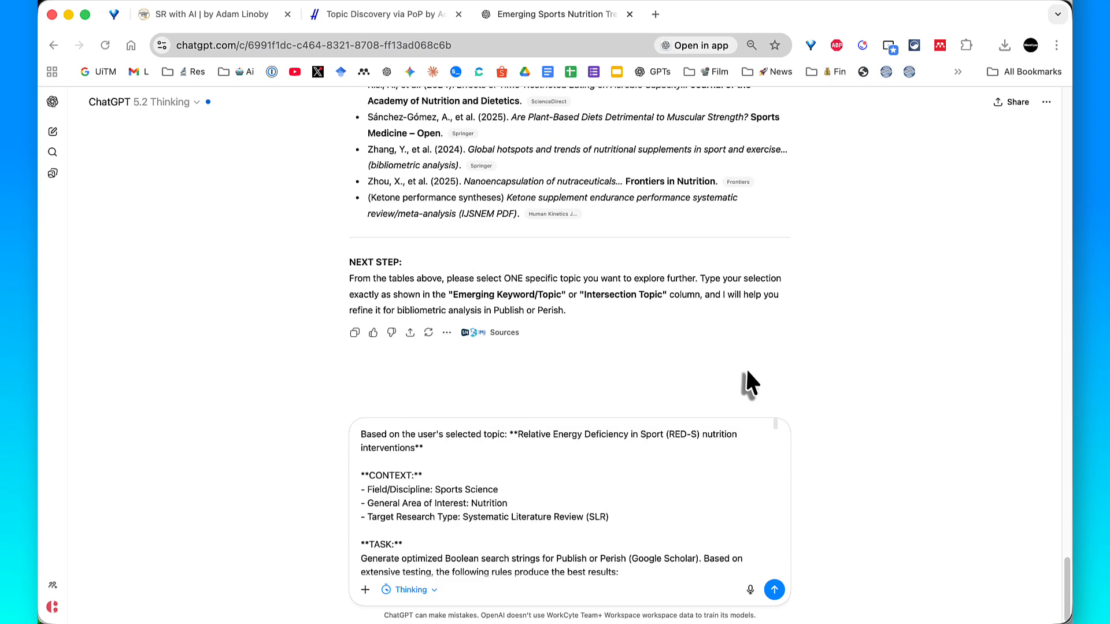
{"action": "left_click", "coordinate": [773, 589]}
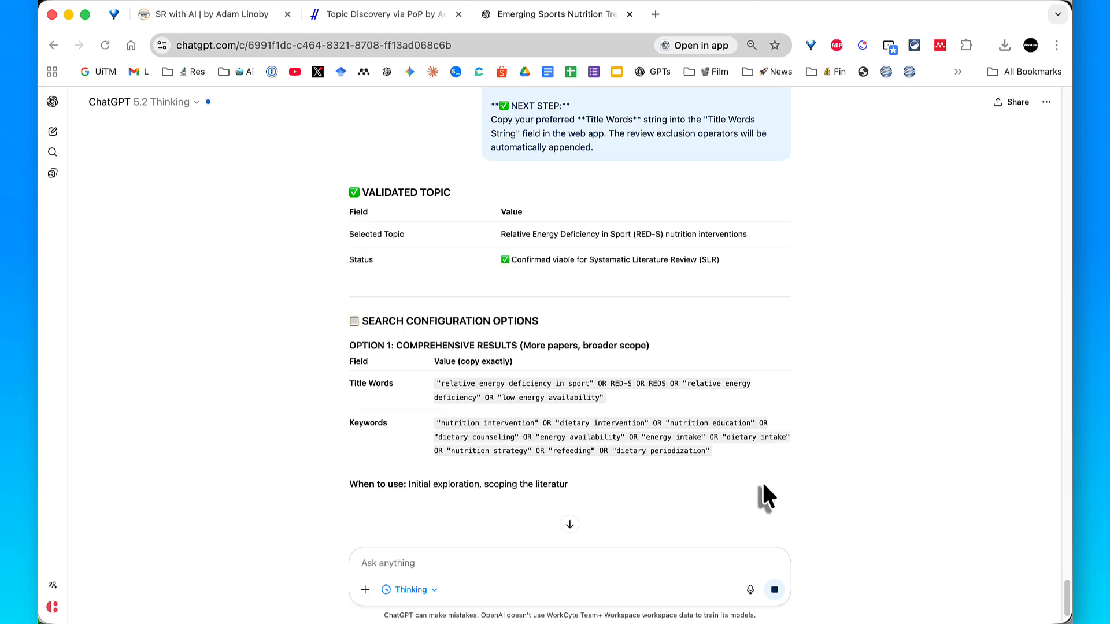
Review ChatGPT's search configuration options and copy the Title Words string from Option 1: Comprehensive Results
{"action": "scroll", "coordinate": [763, 486], "scroll_direction": "down", "scroll_amount": 2}
{"action": "scroll", "coordinate": [759, 479], "scroll_direction": "down", "scroll_amount": 3}
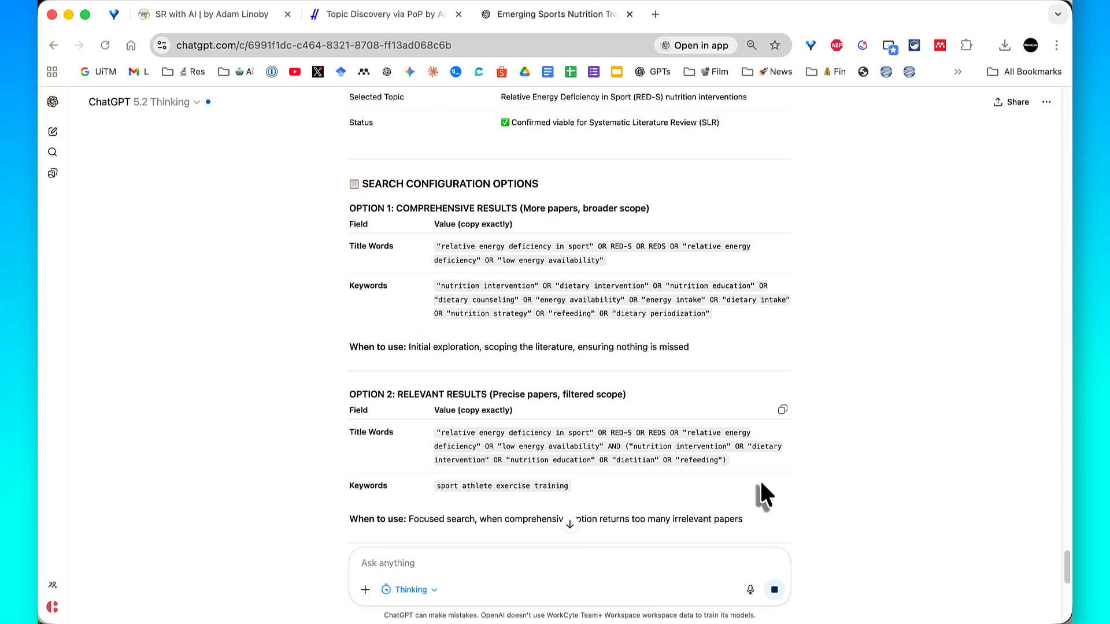
{"action": "key", "text": "ctrl+super+a"}
{"action": "mouse_move", "coordinate": [319, 163]}
{"action": "left_mouse_down"}
{"action": "mouse_move", "coordinate": [603, 302]}
{"action": "mouse_move", "coordinate": [762, 361]}
{"action": "mouse_move", "coordinate": [808, 338]}
{"action": "left_mouse_up"}
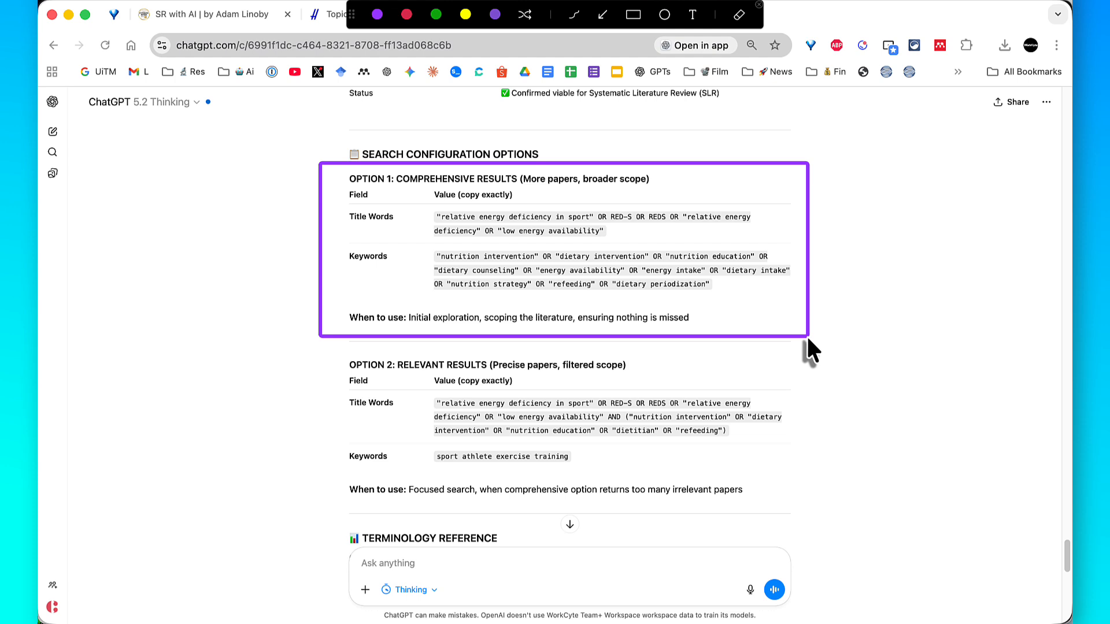
{"action": "mouse_move", "coordinate": [305, 346]}
{"action": "left_mouse_down"}
{"action": "mouse_move", "coordinate": [649, 459]}
{"action": "mouse_move", "coordinate": [793, 525]}
{"action": "mouse_move", "coordinate": [796, 512]}
{"action": "mouse_move", "coordinate": [651, 378]}
{"action": "left_mouse_up"}
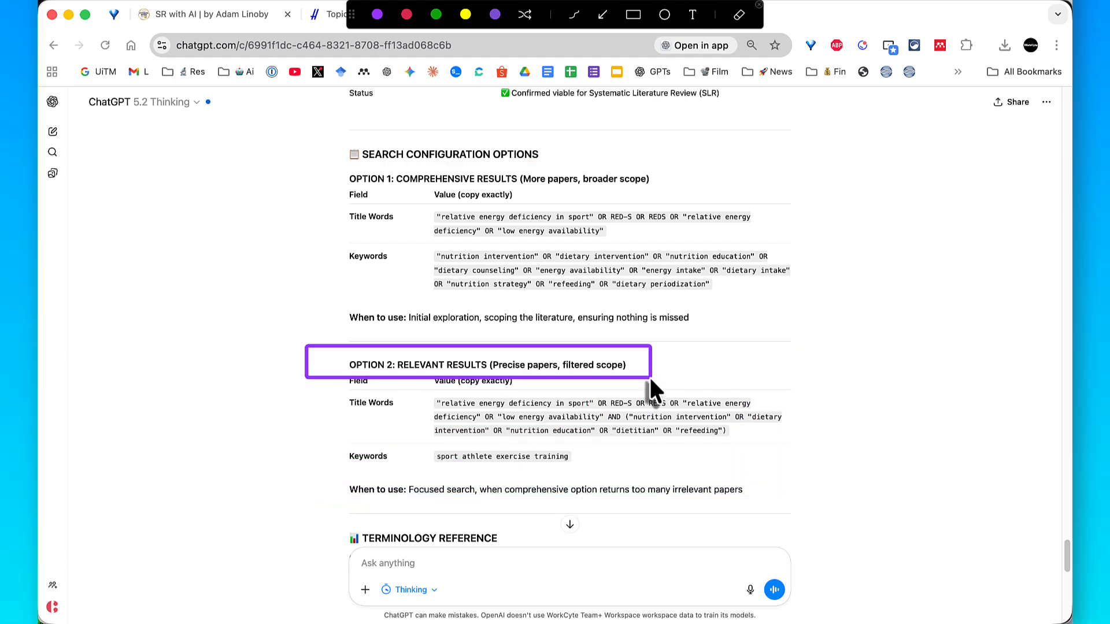
{"action": "key", "text": "Escape"}
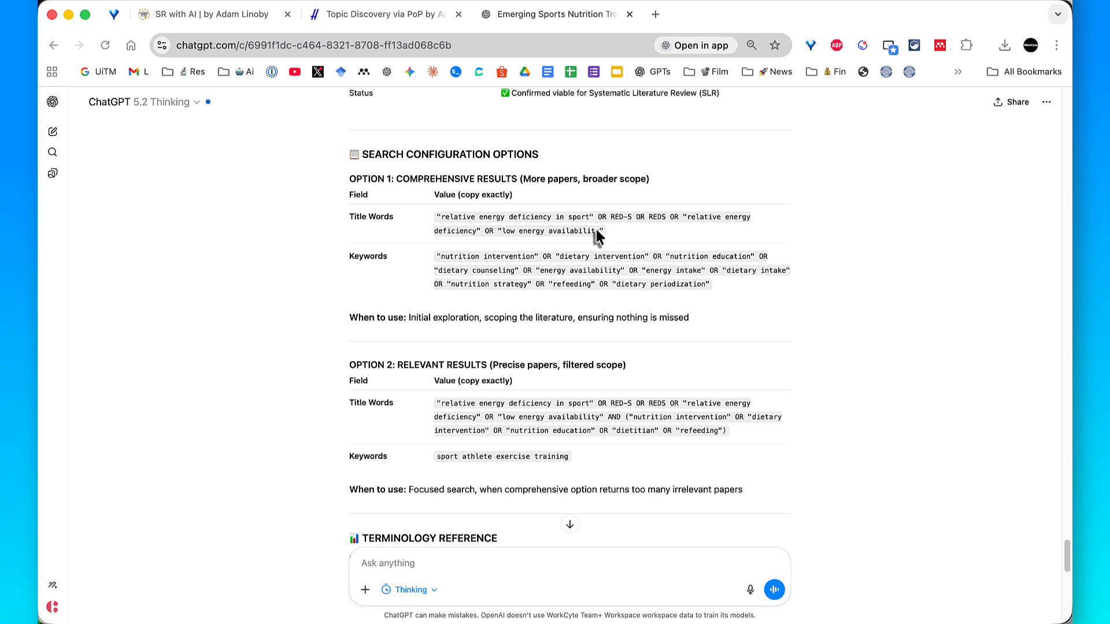
{"action": "triple_click", "coordinate": [595, 227]}
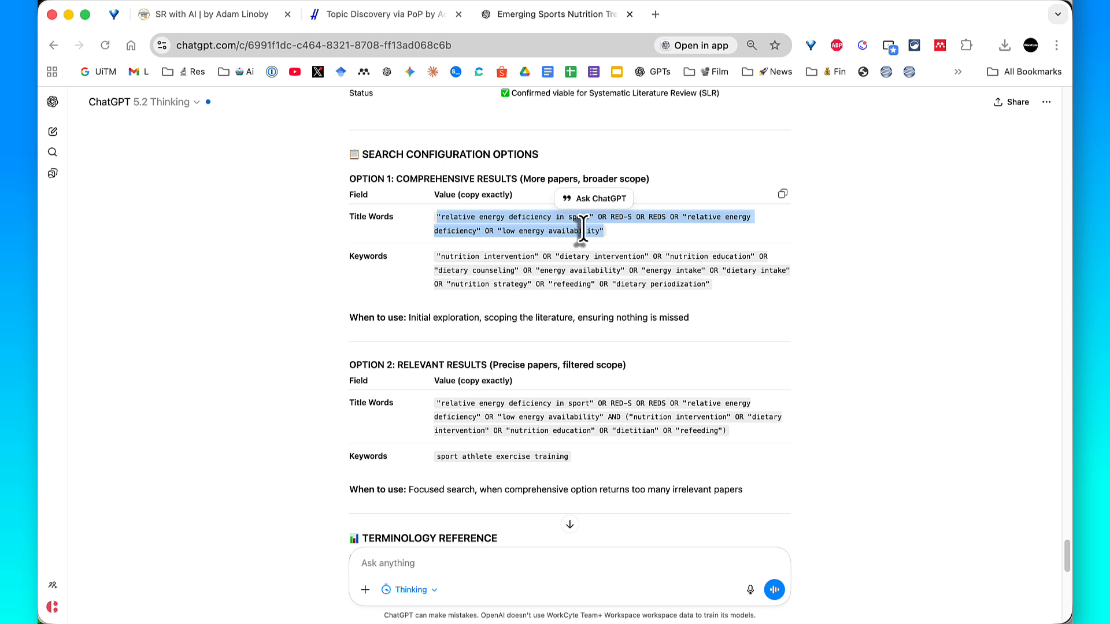
{"action": "right_click", "coordinate": [583, 227]}
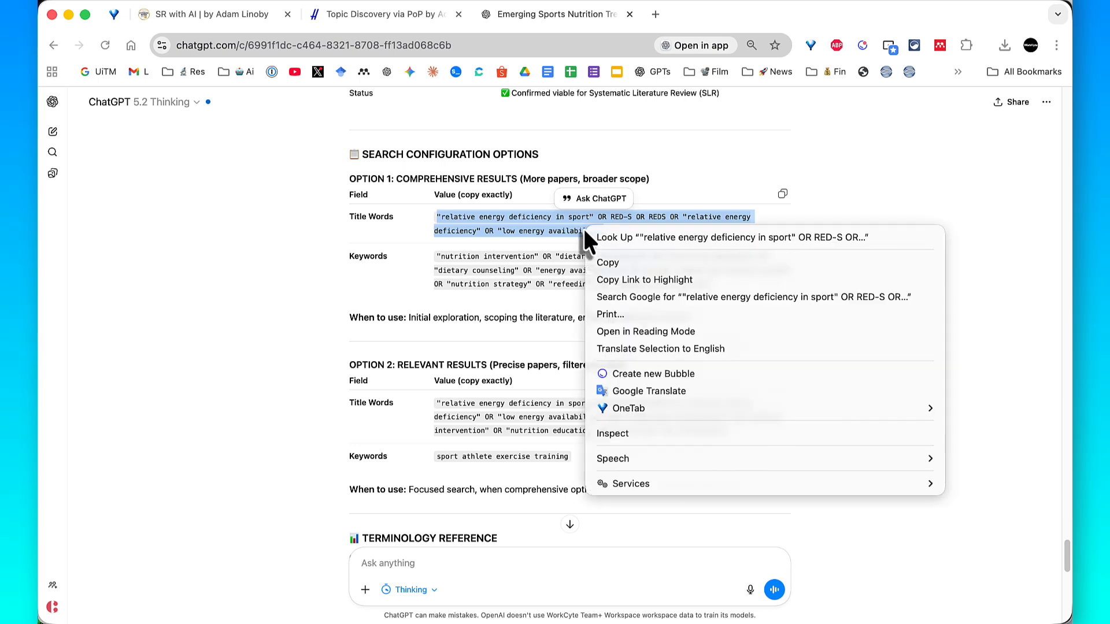
{"action": "left_click", "coordinate": [604, 262]}
Return to the Topic Discovery page, mark the search string prompt as run and paste the copied string as the Title Words String
{"action": "left_click", "coordinate": [379, 14]}
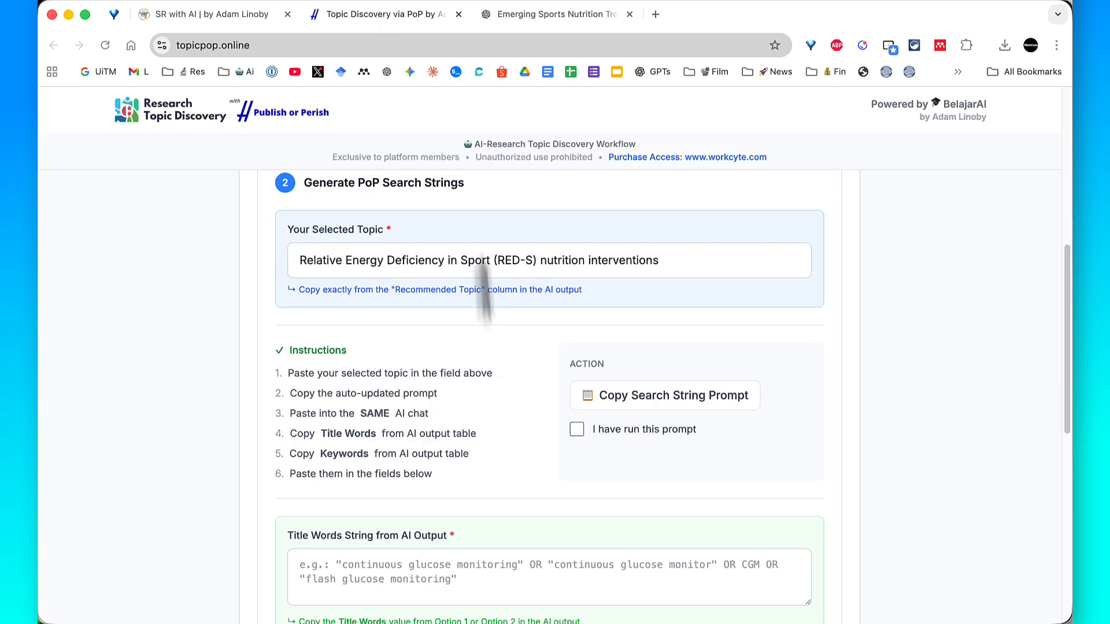
{"action": "scroll", "coordinate": [479, 399], "scroll_direction": "down", "scroll_amount": 3}
{"action": "scroll", "coordinate": [477, 393], "scroll_direction": "down", "scroll_amount": 1}
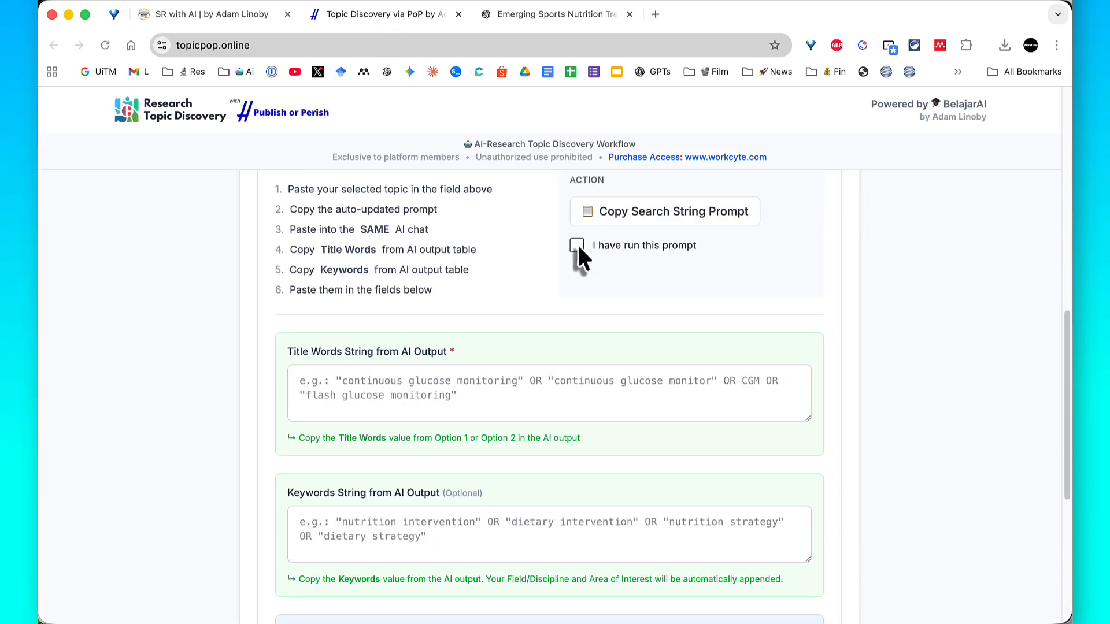
{"action": "left_click", "coordinate": [577, 244]}
{"action": "right_click", "coordinate": [446, 383]}
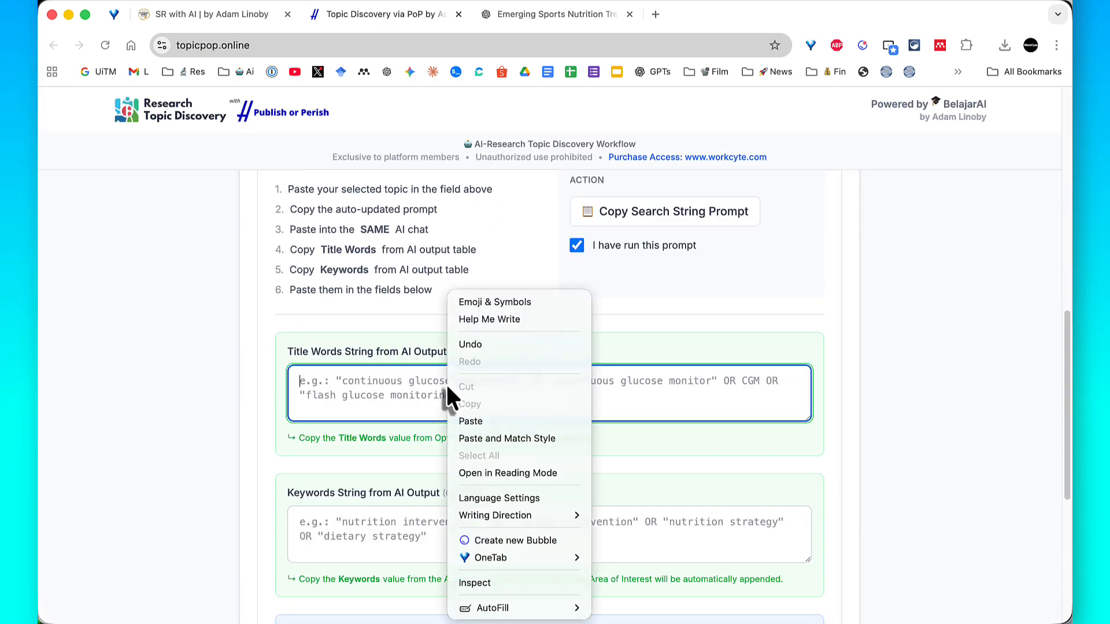
{"action": "left_click", "coordinate": [470, 425]}
Copy the Keywords string from Option 1: Comprehensive Results in the ChatGPT conversation
{"action": "left_click", "coordinate": [519, 15]}
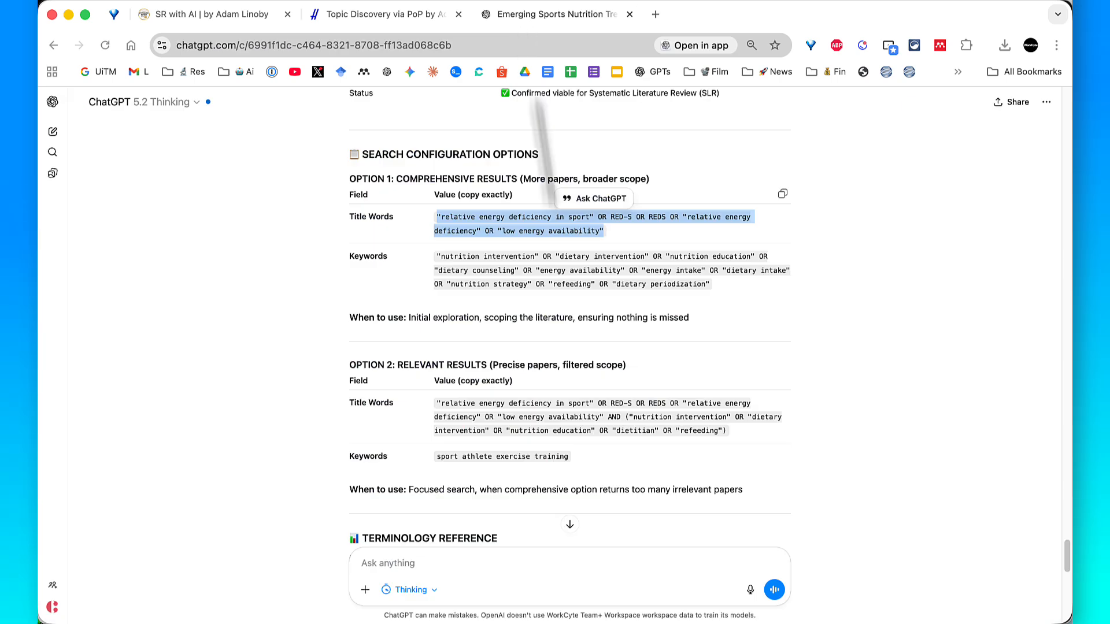
{"action": "left_click", "coordinate": [523, 267]}
{"action": "triple_click", "coordinate": [523, 267]}
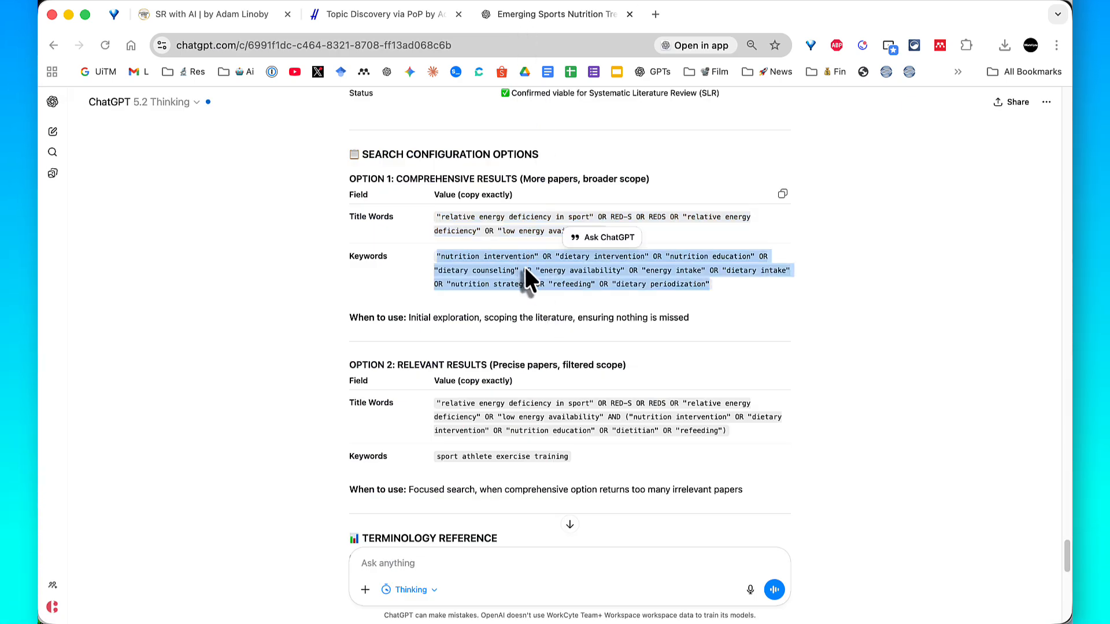
{"action": "right_click", "coordinate": [525, 267]}
{"action": "left_click", "coordinate": [540, 301]}
Paste the copied string as the Keywords String on the Topic Discovery page and generate the PoP settings
{"action": "left_click", "coordinate": [428, 15]}
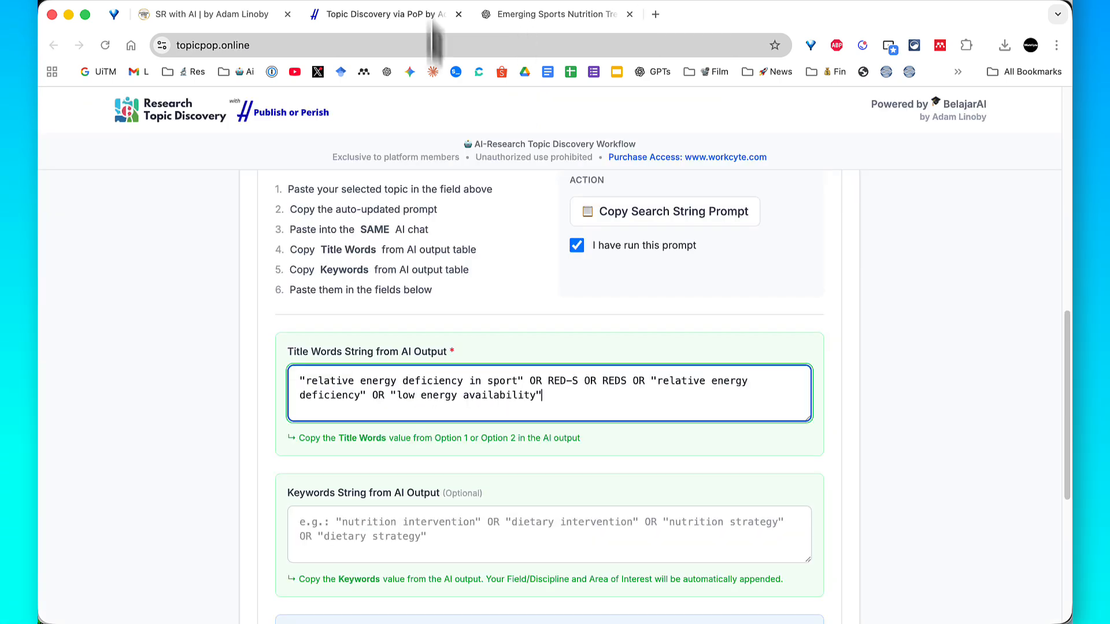
{"action": "scroll", "coordinate": [383, 467], "scroll_direction": "down", "scroll_amount": 2}
{"action": "left_click", "coordinate": [376, 466]}
{"action": "right_click", "coordinate": [377, 466]}
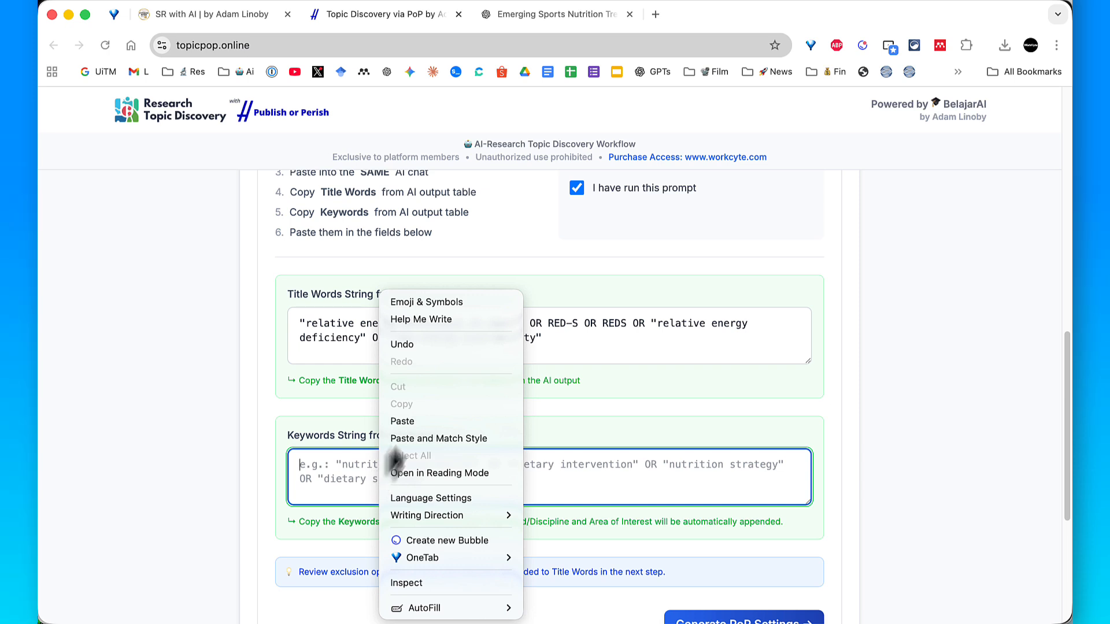
{"action": "left_click", "coordinate": [404, 420]}
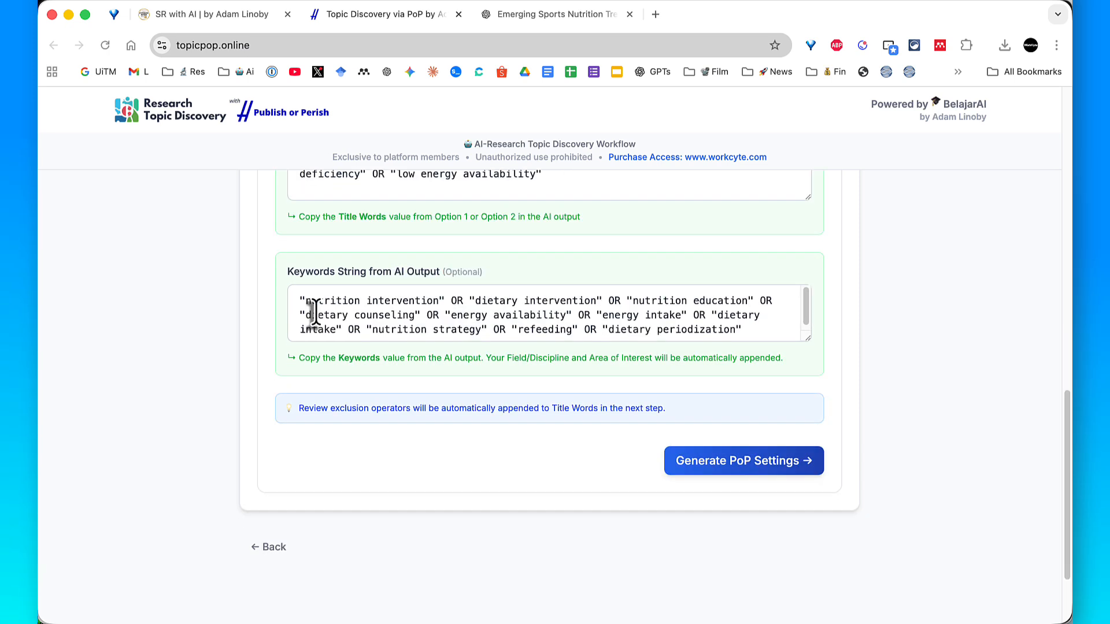
{"action": "left_click", "coordinate": [714, 460]}
Switch to Publish or Perish and set the start year of the Google Scholar search to 2024
{"action": "key", "text": "ctrl+shift+a"}
{"action": "mouse_move", "coordinate": [459, 395]}
{"action": "left_mouse_down"}
{"action": "mouse_move", "coordinate": [400, 410]}
{"action": "mouse_move", "coordinate": [330, 408]}
{"action": "mouse_move", "coordinate": [385, 408]}
{"action": "mouse_move", "coordinate": [312, 436]}
{"action": "mouse_move", "coordinate": [468, 432]}
{"action": "left_mouse_up"}
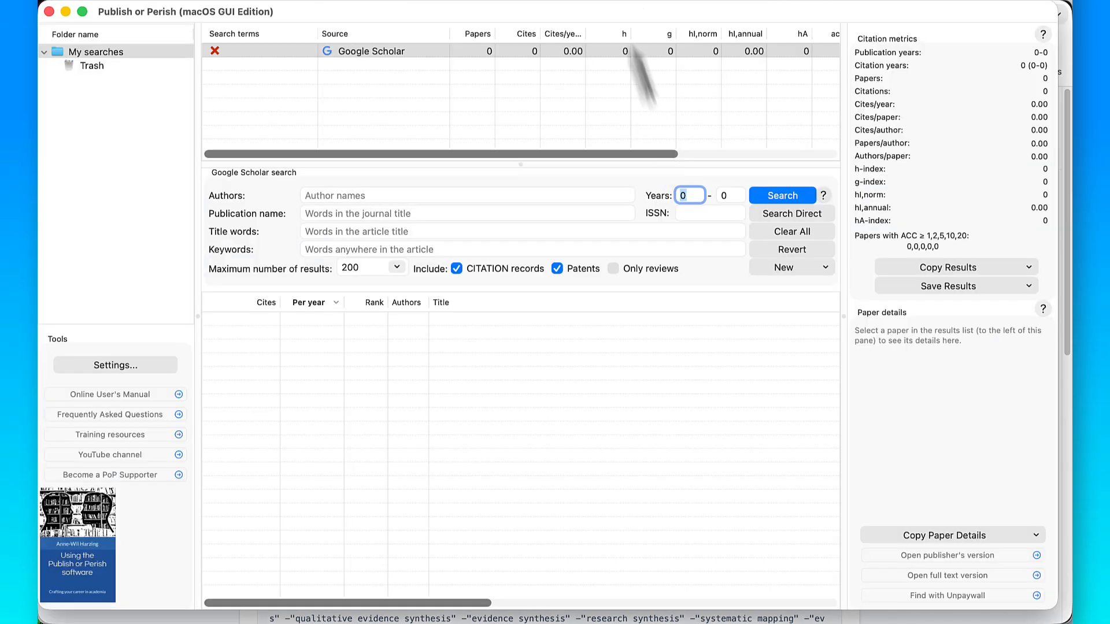
{"action": "type", "text": "2024"}
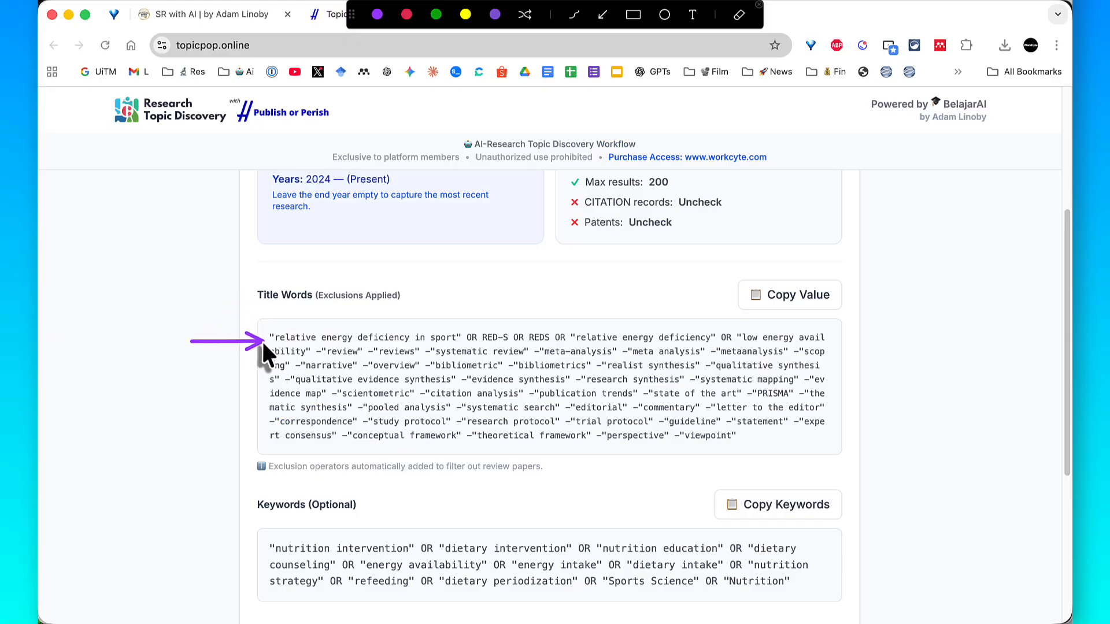
Copy the Title Words value with exclusions from the PoP settings page into the Title words of the Publish or Perish search
{"action": "left_click_drag", "start_coordinate": [894, 277], "coordinate": [841, 291]}
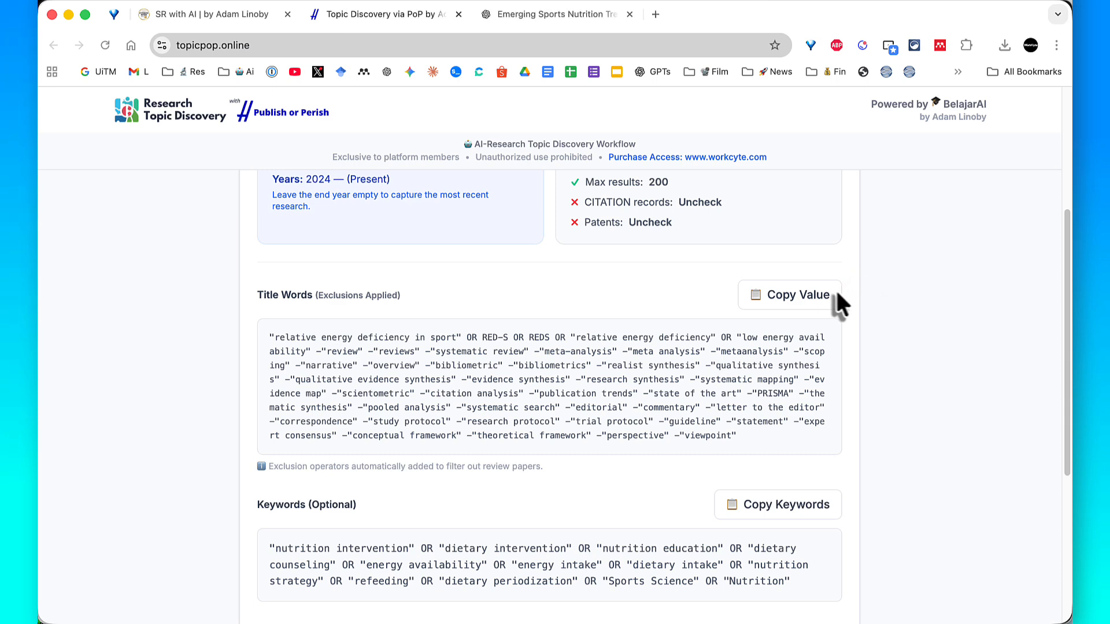
{"action": "left_click", "coordinate": [821, 293]}
{"action": "left_click", "coordinate": [67, 516]}
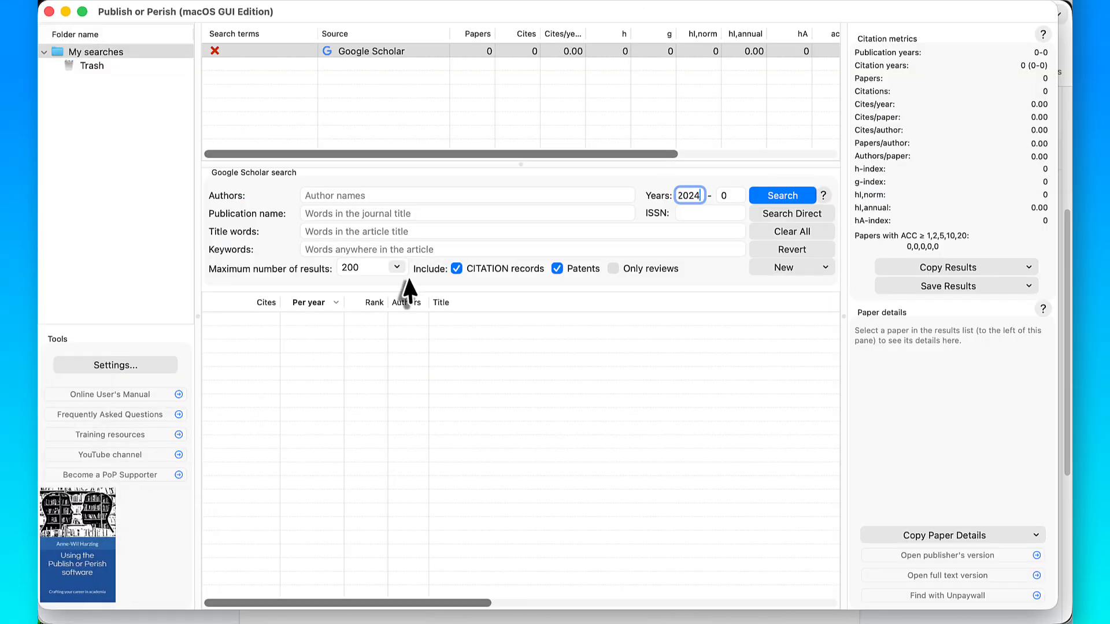
{"action": "right_click", "coordinate": [390, 232]}
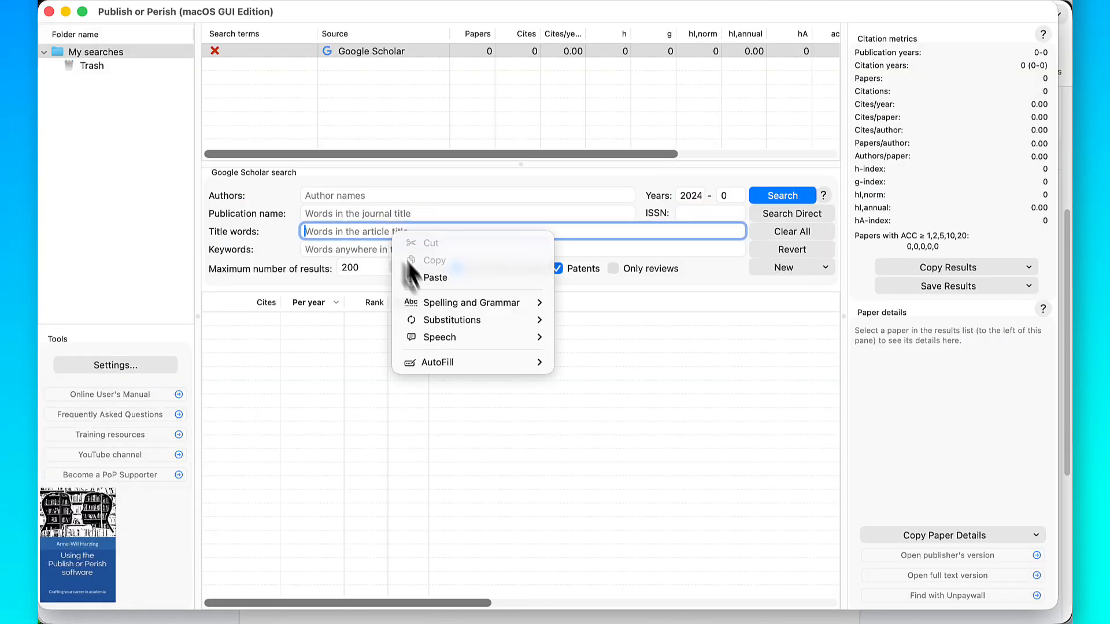
{"action": "left_click", "coordinate": [414, 275]}
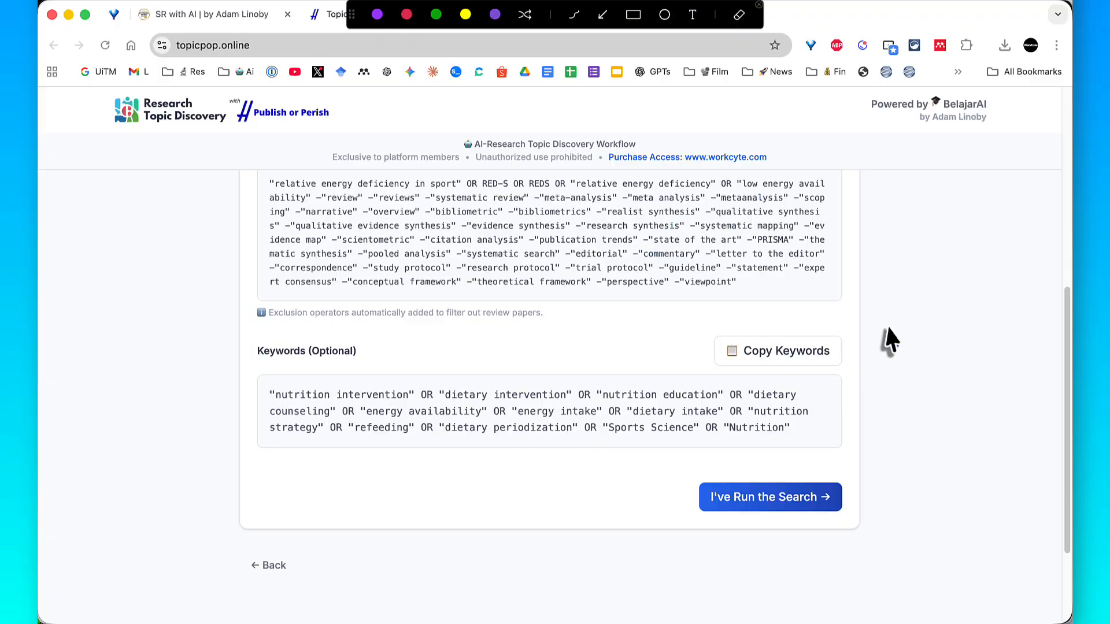
Copy the optional keywords from the PoP settings page into the Keywords of the Publish or Perish search and run the search
{"action": "left_click_drag", "start_coordinate": [890, 325], "coordinate": [830, 341]}
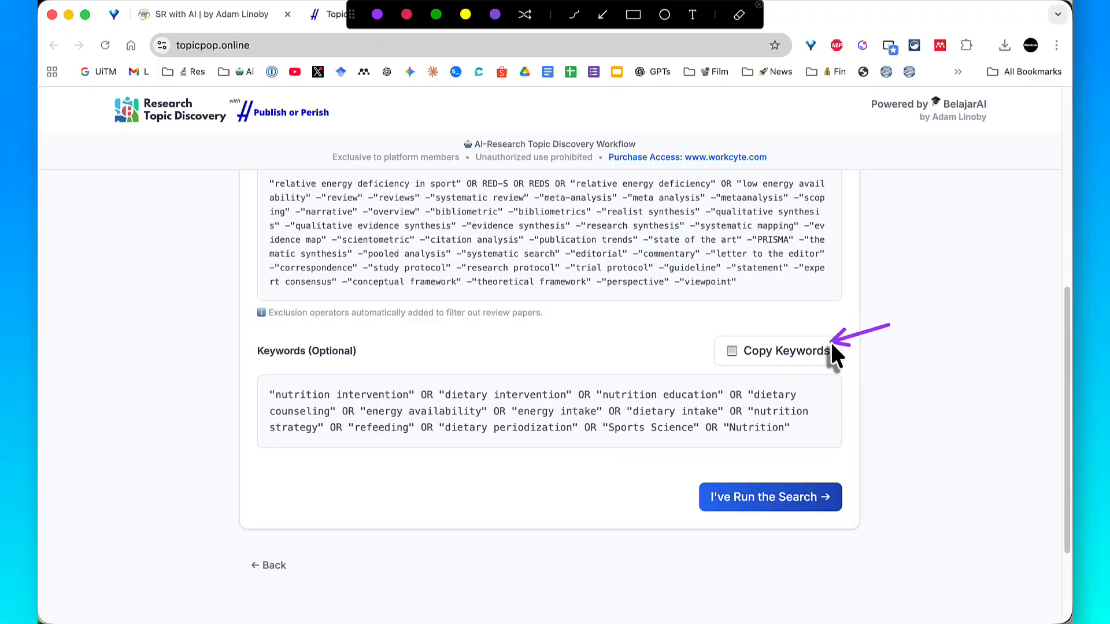
{"action": "key", "text": "Escape"}
{"action": "left_click", "coordinate": [776, 351]}
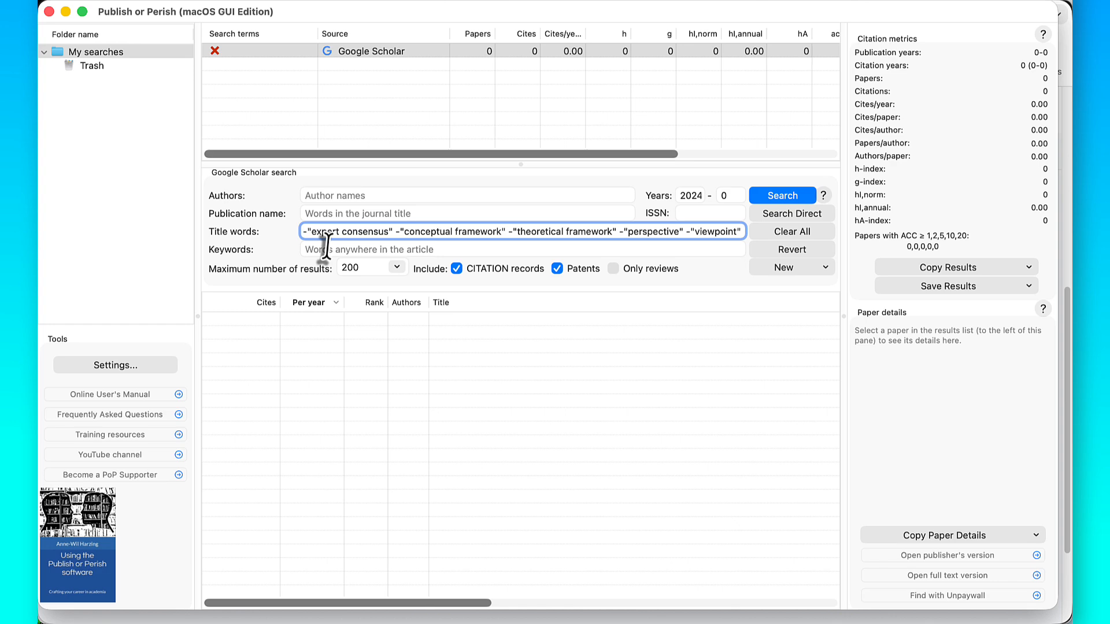
{"action": "left_click", "coordinate": [326, 247]}
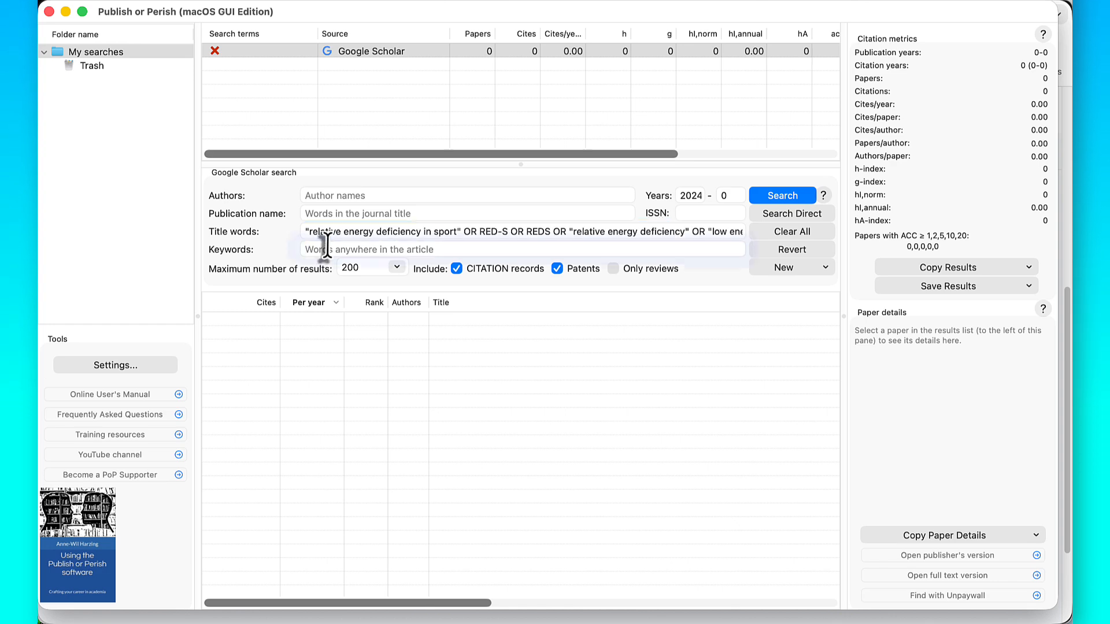
{"action": "right_click", "coordinate": [328, 245]}
{"action": "left_click", "coordinate": [370, 287]}
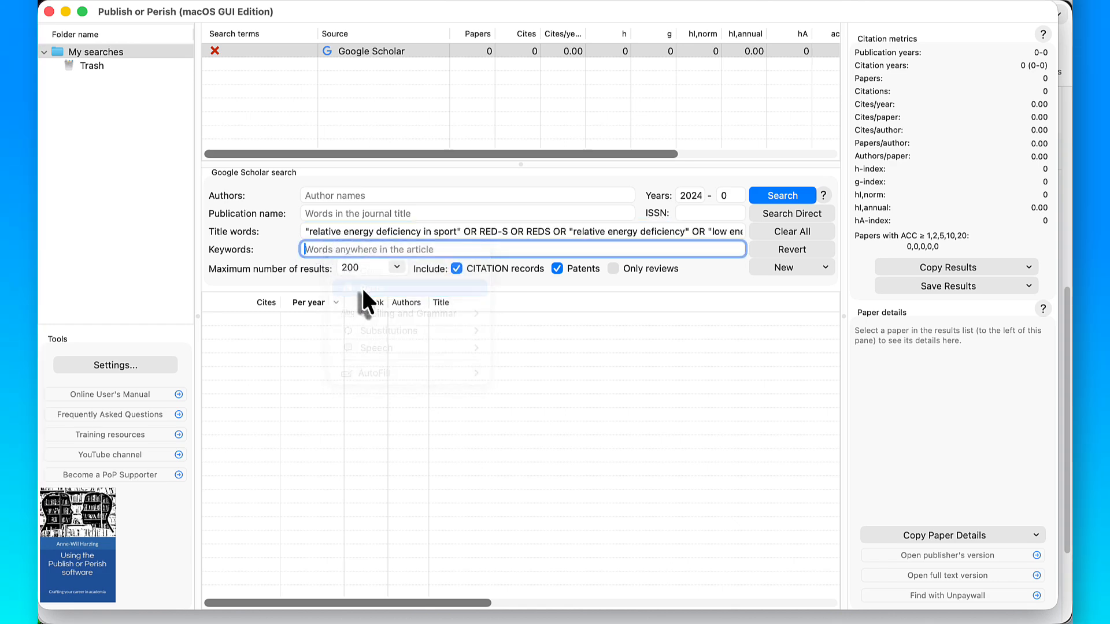
{"action": "left_click", "coordinate": [773, 199]}
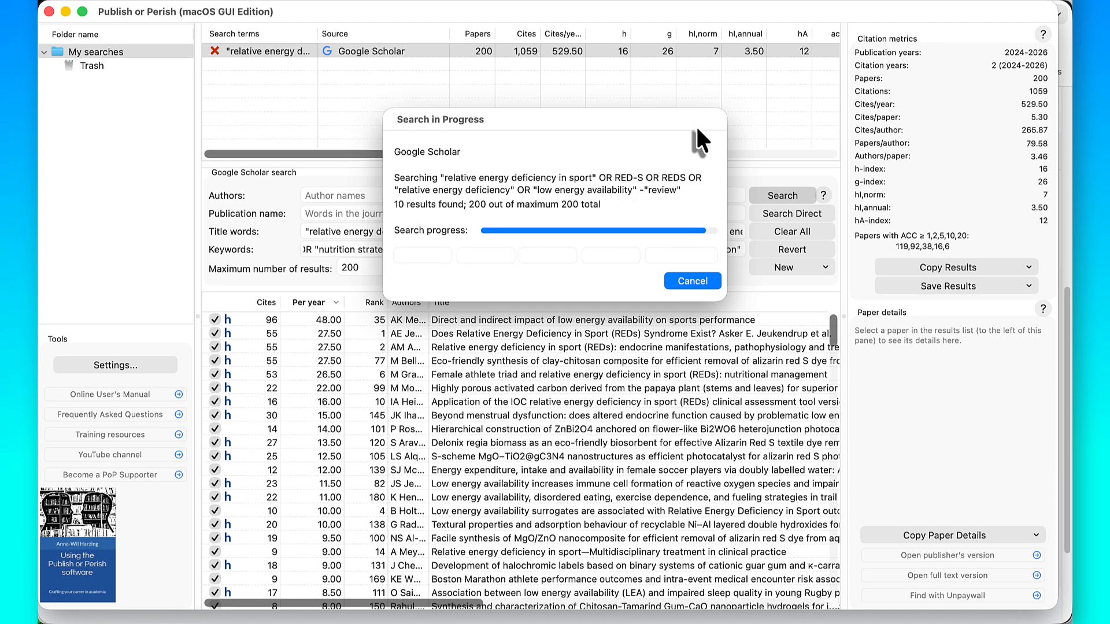
{"action": "key", "text": "ctrl+a"}
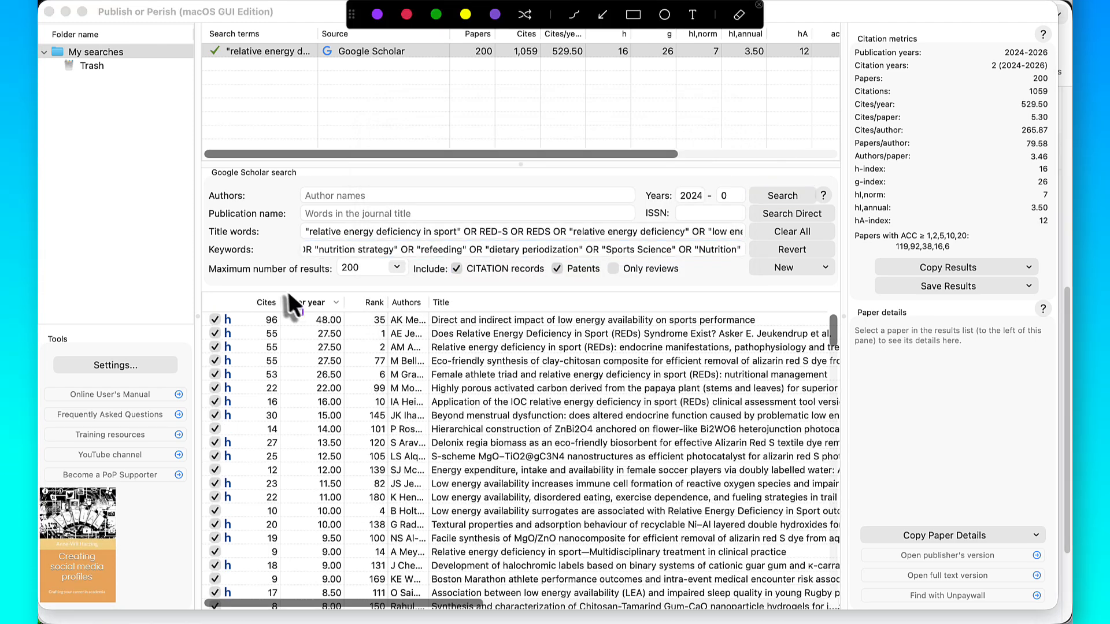
{"action": "mouse_move", "coordinate": [282, 290]}
{"action": "left_mouse_down"}
{"action": "mouse_move", "coordinate": [343, 423]}
{"action": "mouse_move", "coordinate": [345, 570]}
{"action": "left_mouse_up"}
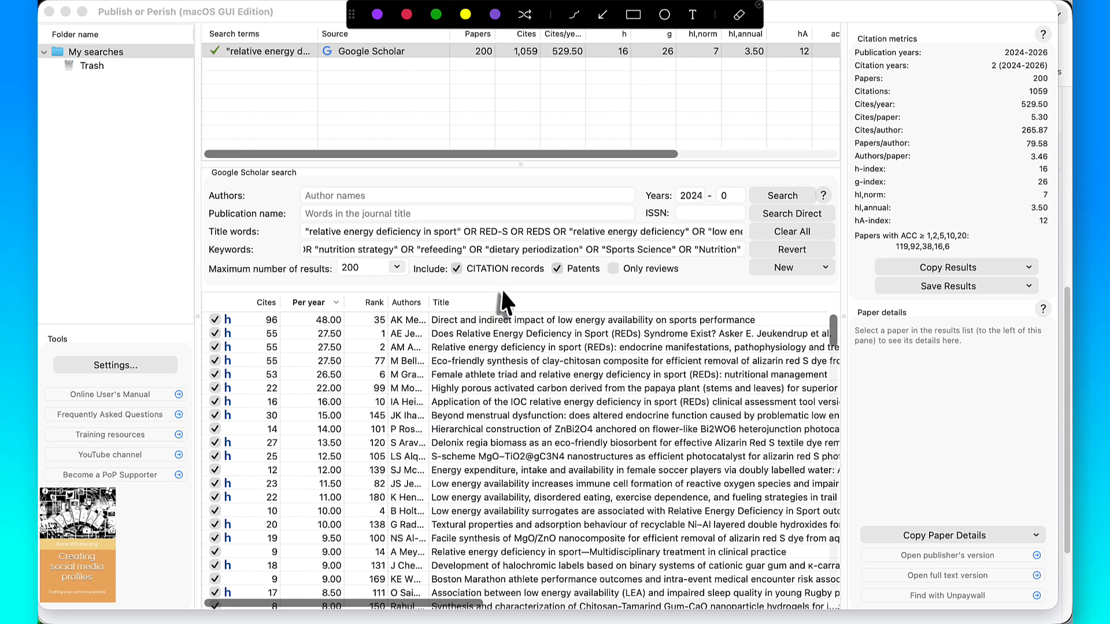
{"action": "mouse_move", "coordinate": [427, 293]}
{"action": "left_mouse_down"}
{"action": "mouse_move", "coordinate": [599, 387]}
{"action": "mouse_move", "coordinate": [740, 517]}
{"action": "mouse_move", "coordinate": [809, 563]}
{"action": "mouse_move", "coordinate": [822, 593]}
{"action": "left_mouse_up"}
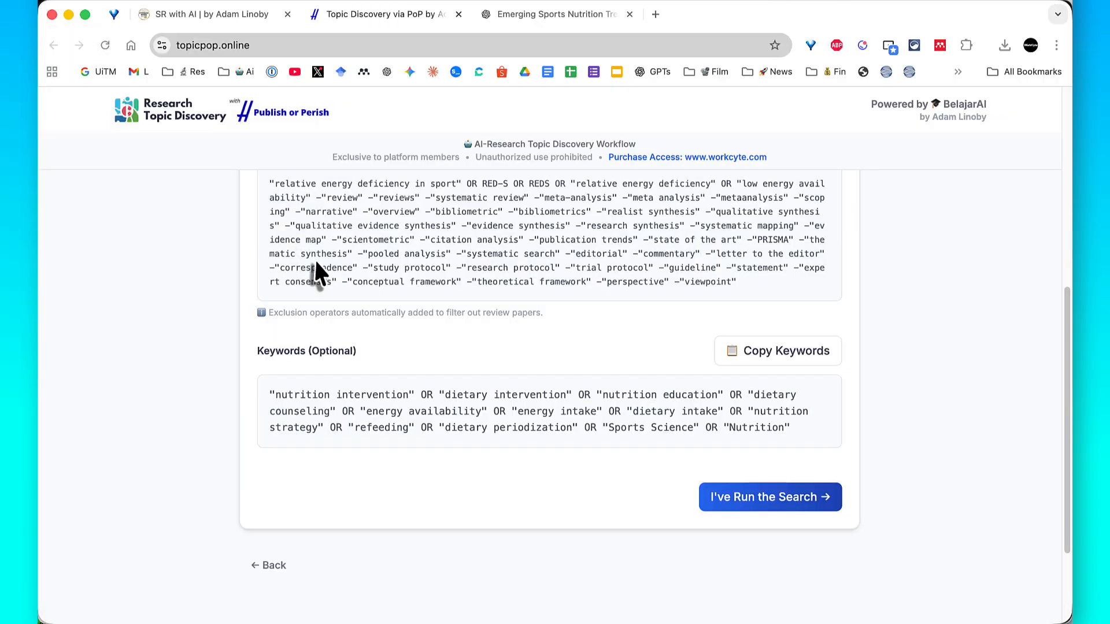
Switch to the Topic Discovery page and confirm the search has been run, moving on to the Select & Export Studies stage
{"action": "scroll", "coordinate": [314, 258], "scroll_direction": "down", "scroll_amount": 1}
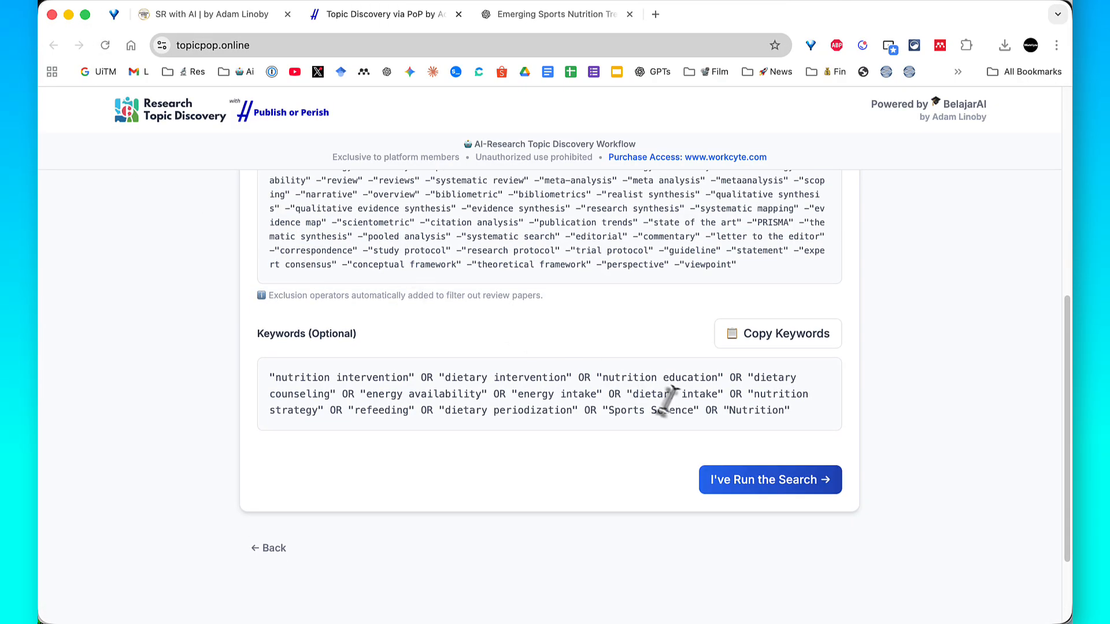
{"action": "left_click", "coordinate": [738, 482]}
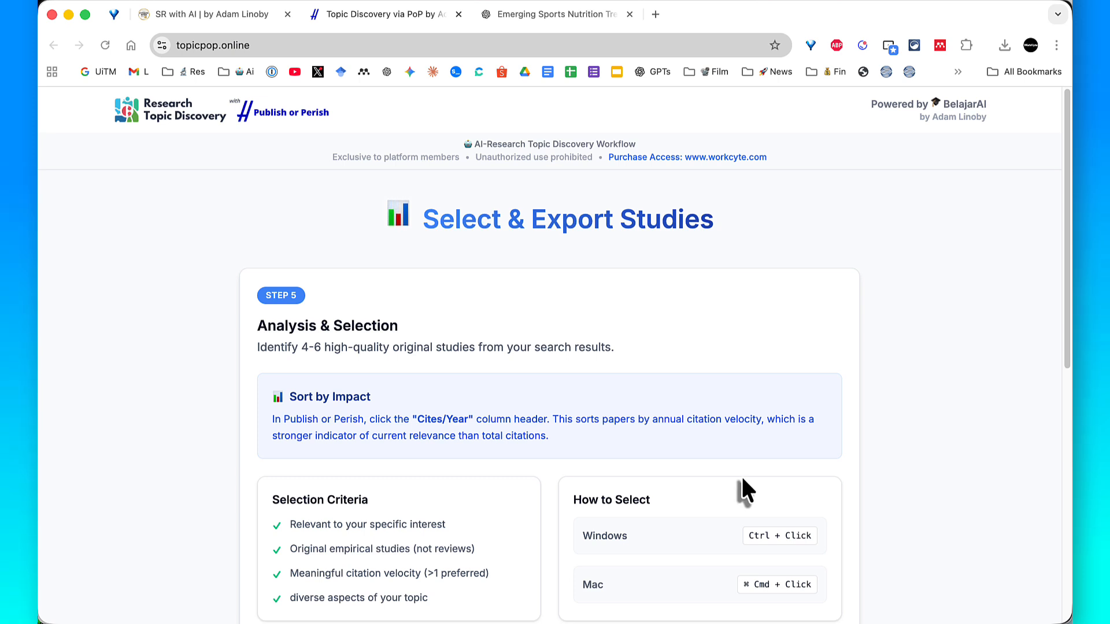
{"action": "scroll", "coordinate": [741, 474], "scroll_direction": "down", "scroll_amount": 2}
{"action": "key", "text": "super+shift+a"}
{"action": "mouse_move", "coordinate": [295, 240]}
{"action": "left_mouse_down"}
{"action": "mouse_move", "coordinate": [367, 258]}
{"action": "mouse_move", "coordinate": [480, 259]}
{"action": "left_mouse_up"}
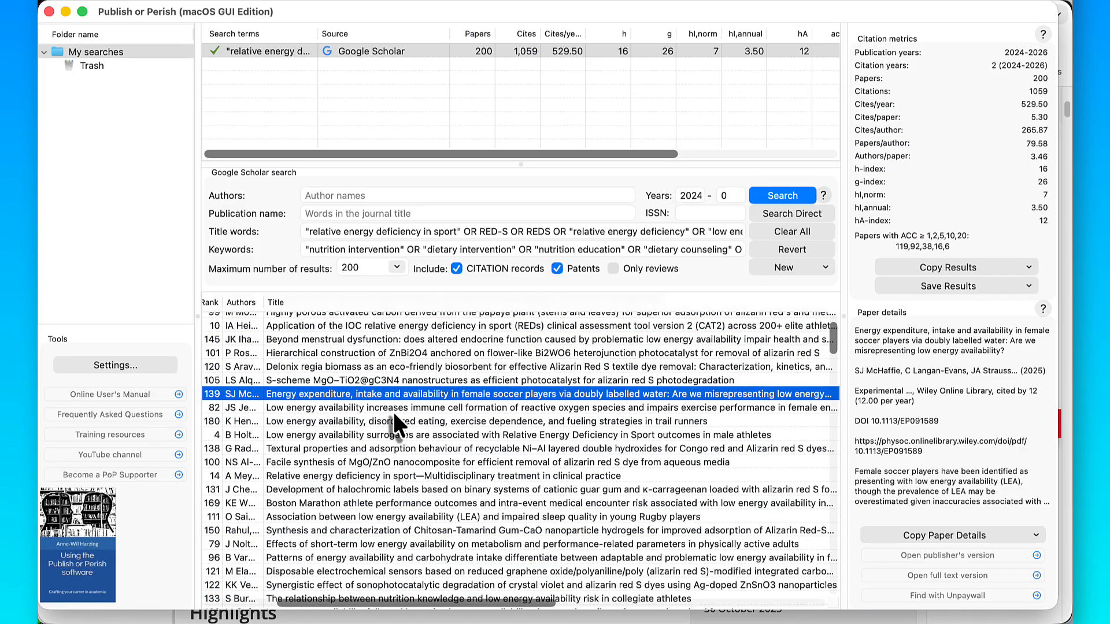
In Publish or Perish, add the reactive oxygen, trail runner, male athlete surrogate, Boston Marathon, rugby sleep and short-term metabolism studies to the soccer study selection
{"action": "left_click", "coordinate": [393, 409], "text": "super"}
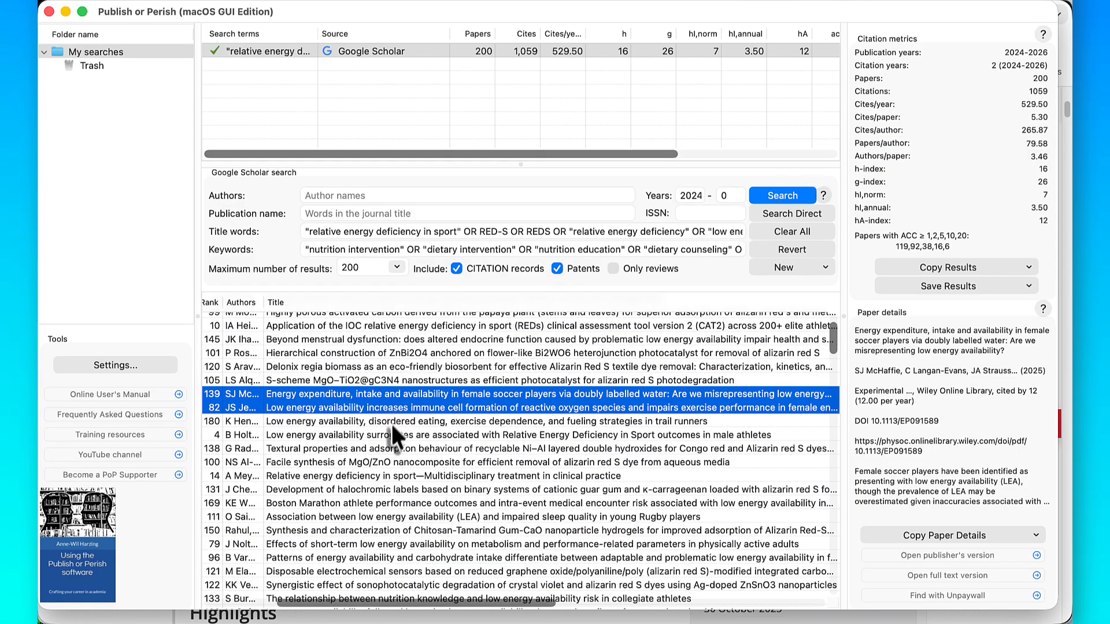
{"action": "left_click", "coordinate": [391, 422], "text": "super"}
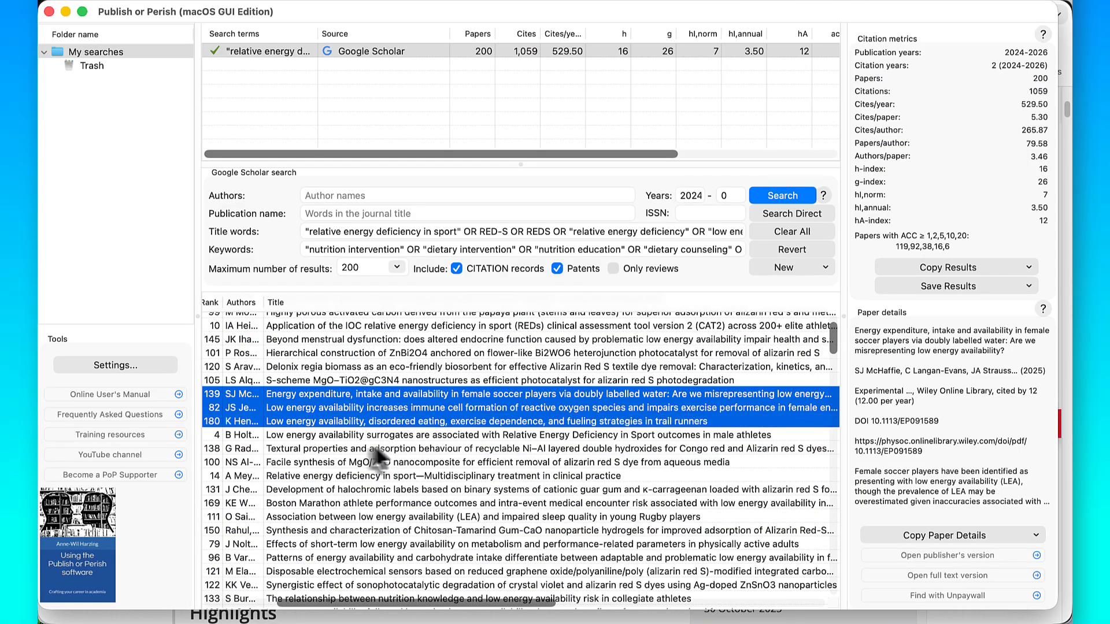
{"action": "left_click", "coordinate": [390, 438], "text": "super"}
{"action": "scroll", "coordinate": [382, 462], "scroll_direction": "down", "scroll_amount": 1}
{"action": "left_click", "coordinate": [379, 485], "text": "super"}
{"action": "left_click", "coordinate": [378, 497], "text": "super"}
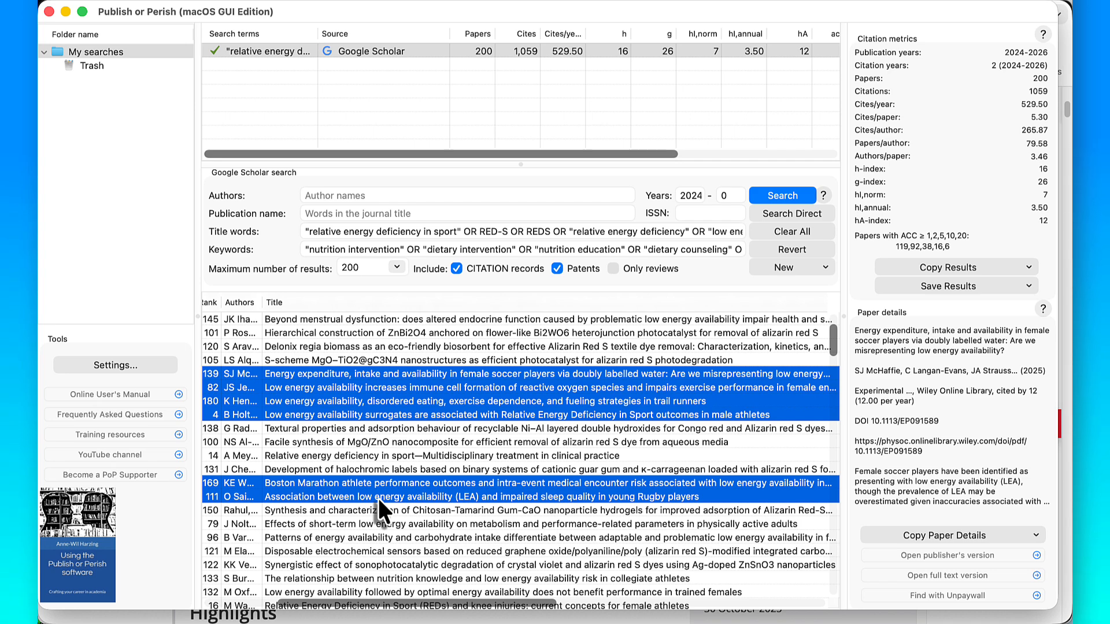
{"action": "left_click", "coordinate": [373, 523], "text": "super"}
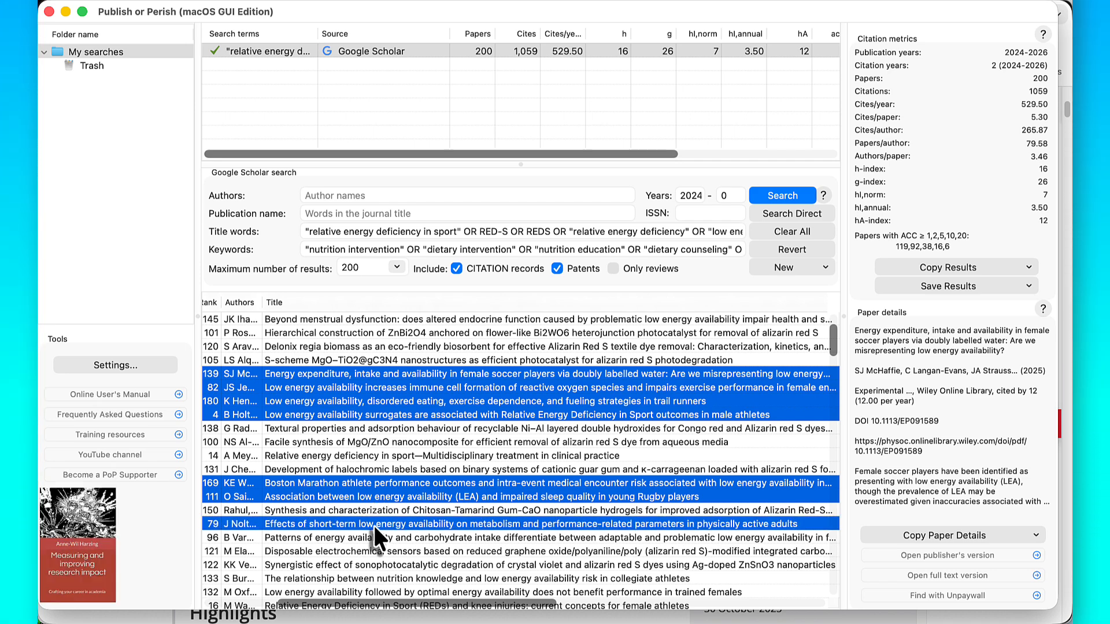
Copy the selected studies as Results for Excel and paste them into cell A1 of a blank Excel workbook
{"action": "scroll", "coordinate": [373, 525], "scroll_direction": "left", "scroll_amount": 3}
{"action": "scroll", "coordinate": [373, 525], "scroll_direction": "up", "scroll_amount": 1}
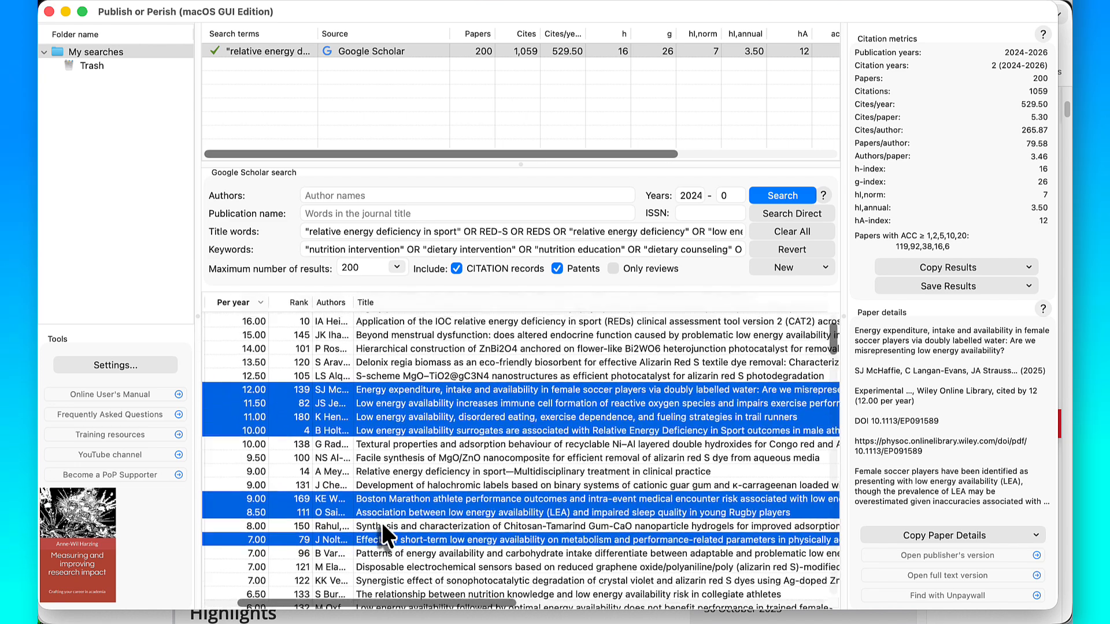
{"action": "right_click", "coordinate": [452, 406]}
{"action": "mouse_move", "coordinate": [615, 452]}
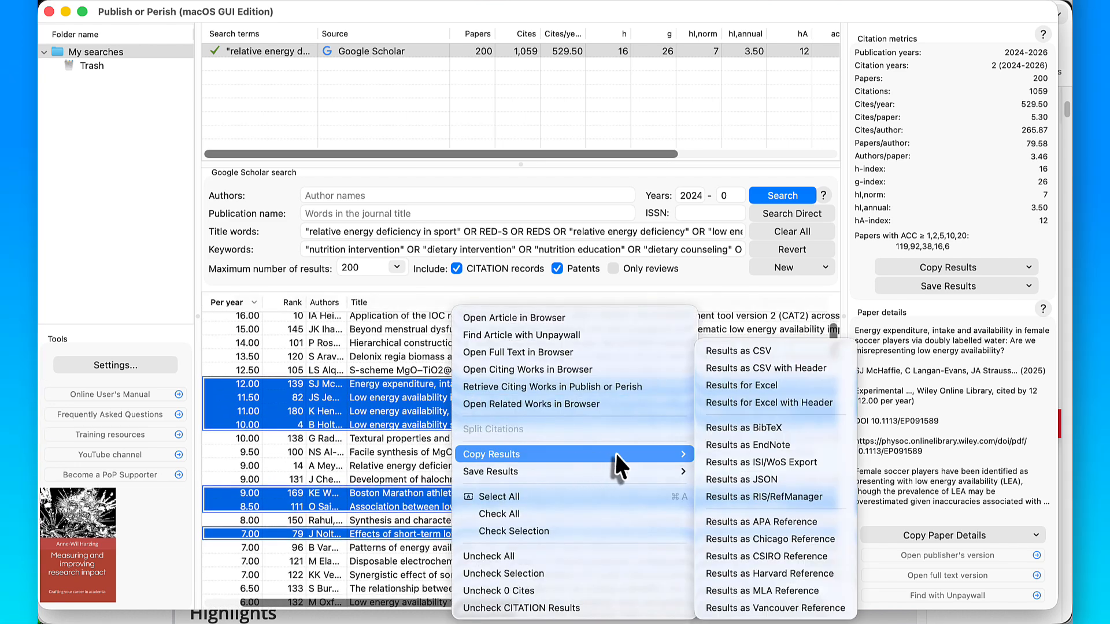
{"action": "left_click", "coordinate": [754, 389]}
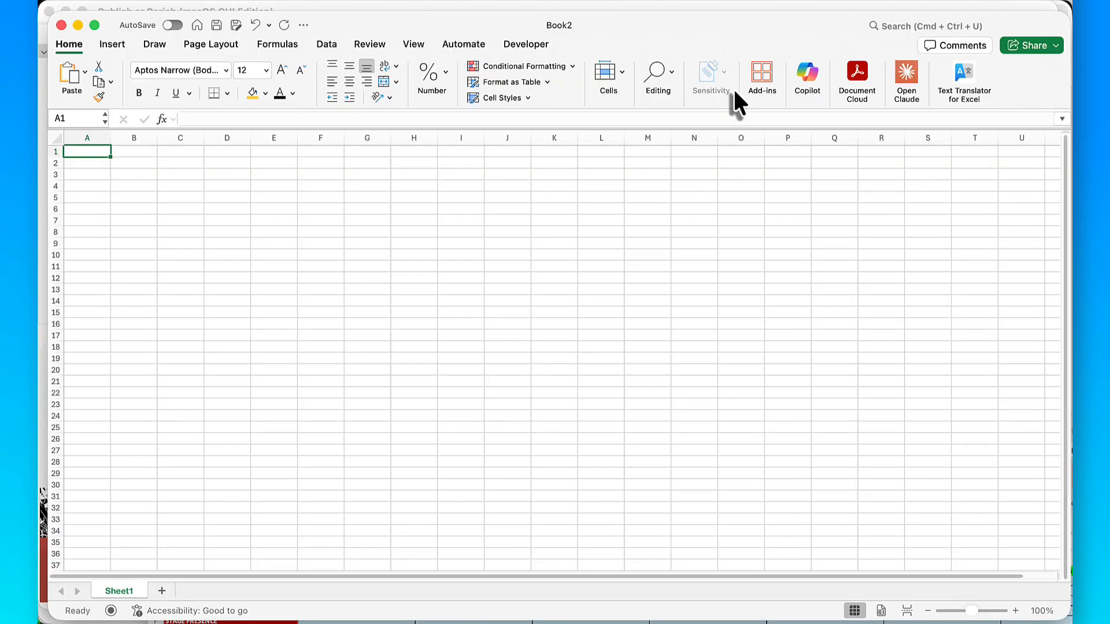
{"action": "right_click", "coordinate": [87, 143]}
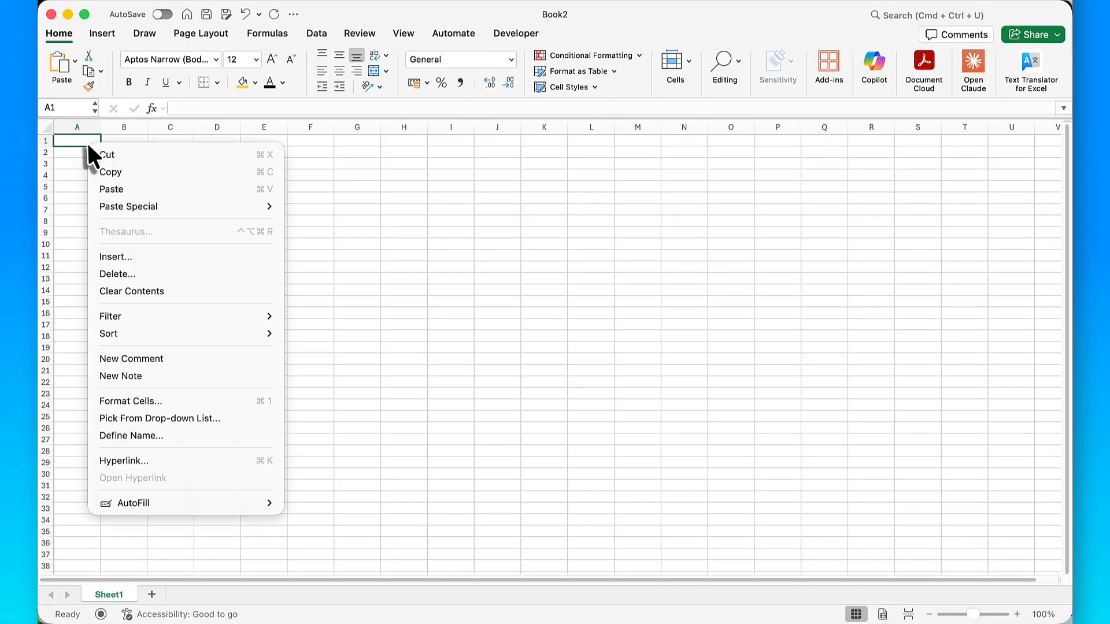
{"action": "left_click", "coordinate": [124, 189]}
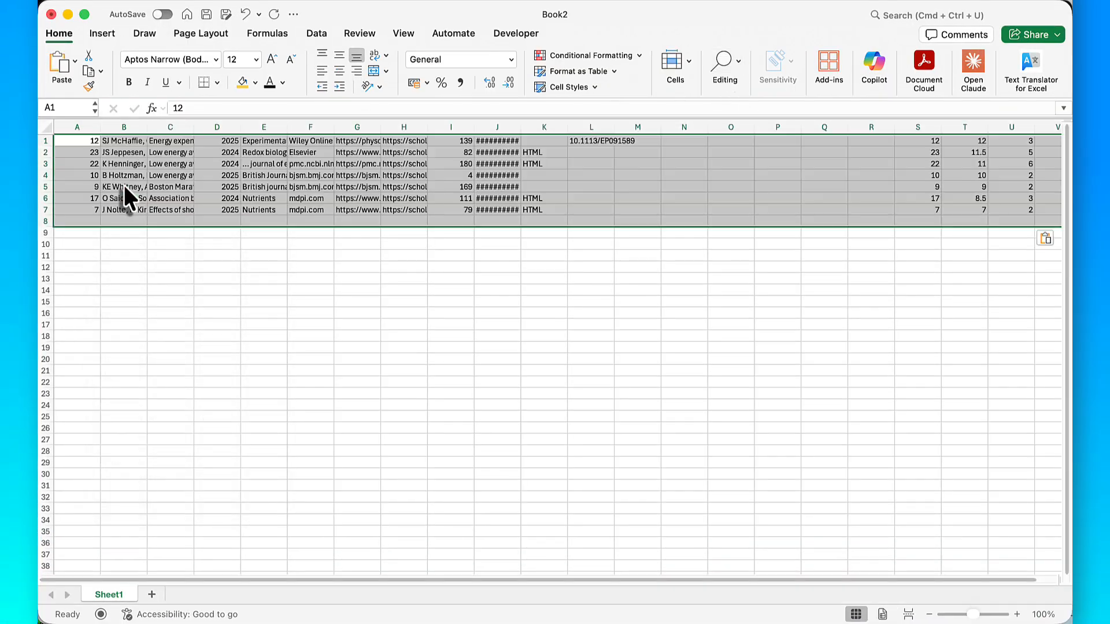
Widen column C to about 96 so the titles are readable and copy the study titles in C1:C7
{"action": "left_click", "coordinate": [218, 141]}
{"action": "left_click_drag", "start_coordinate": [194, 127], "coordinate": [566, 128]}
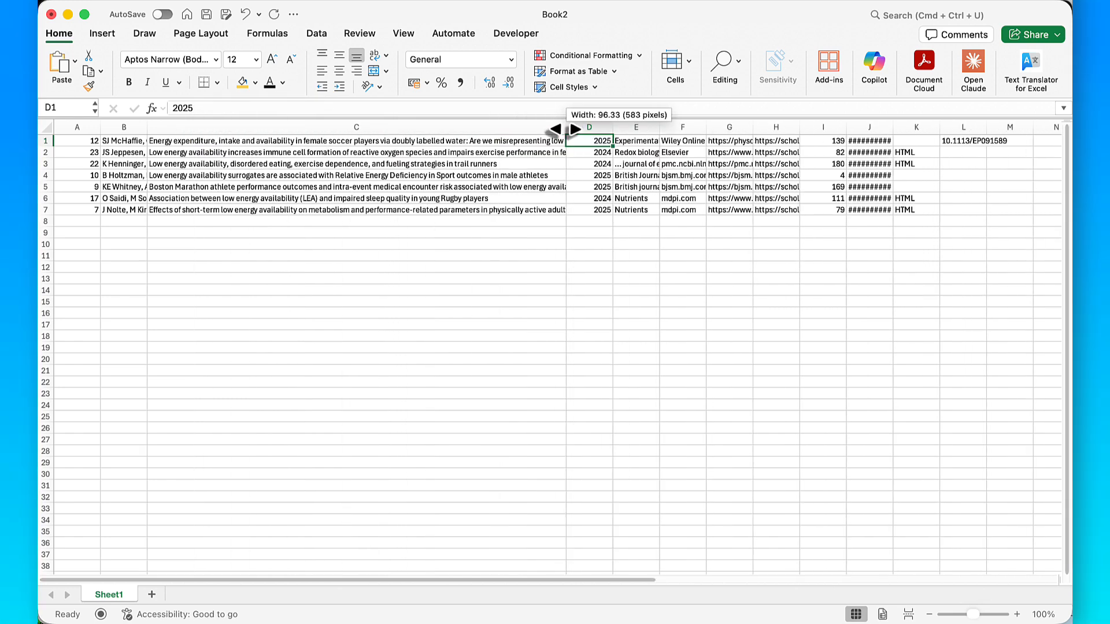
{"action": "left_click", "coordinate": [448, 141]}
{"action": "left_click_drag", "start_coordinate": [448, 142], "coordinate": [436, 212]}
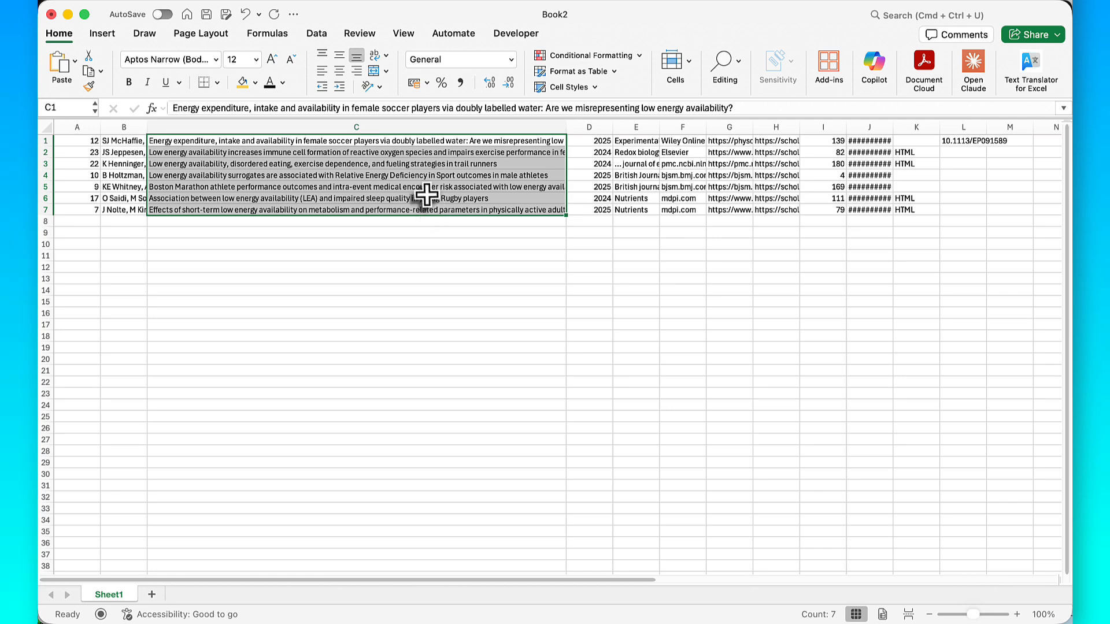
{"action": "right_click", "coordinate": [428, 193]}
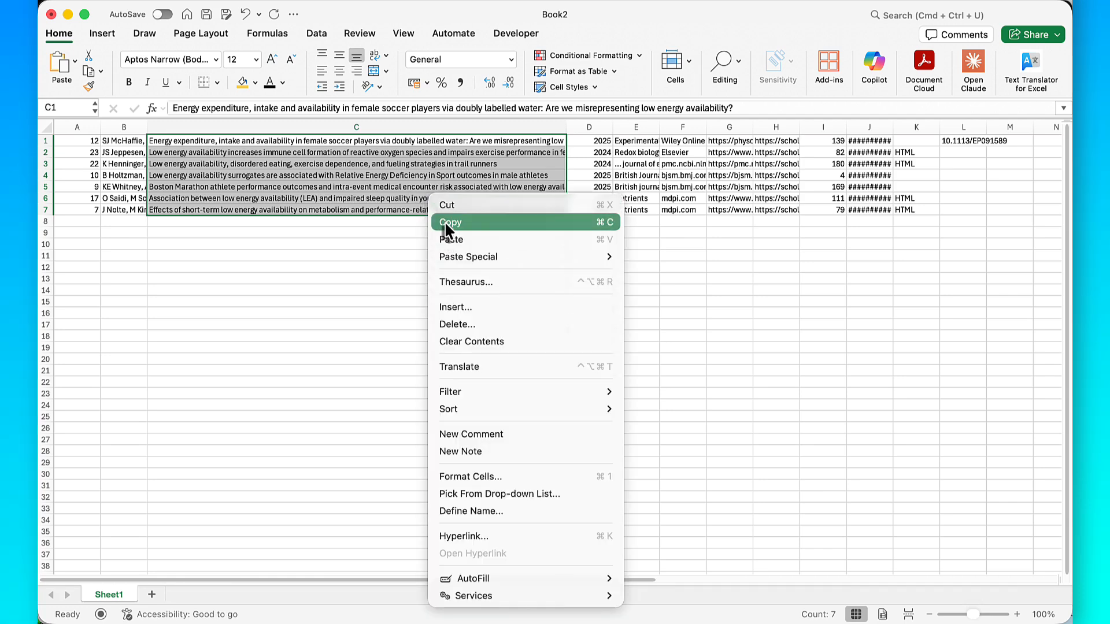
{"action": "left_click", "coordinate": [445, 222]}
Switch back to the Topic Discovery page and confirm the titles have been copied, moving on to the Publication Titles entry
{"action": "key", "text": "super+Tab"}
{"action": "key", "text": "super+shift+a"}
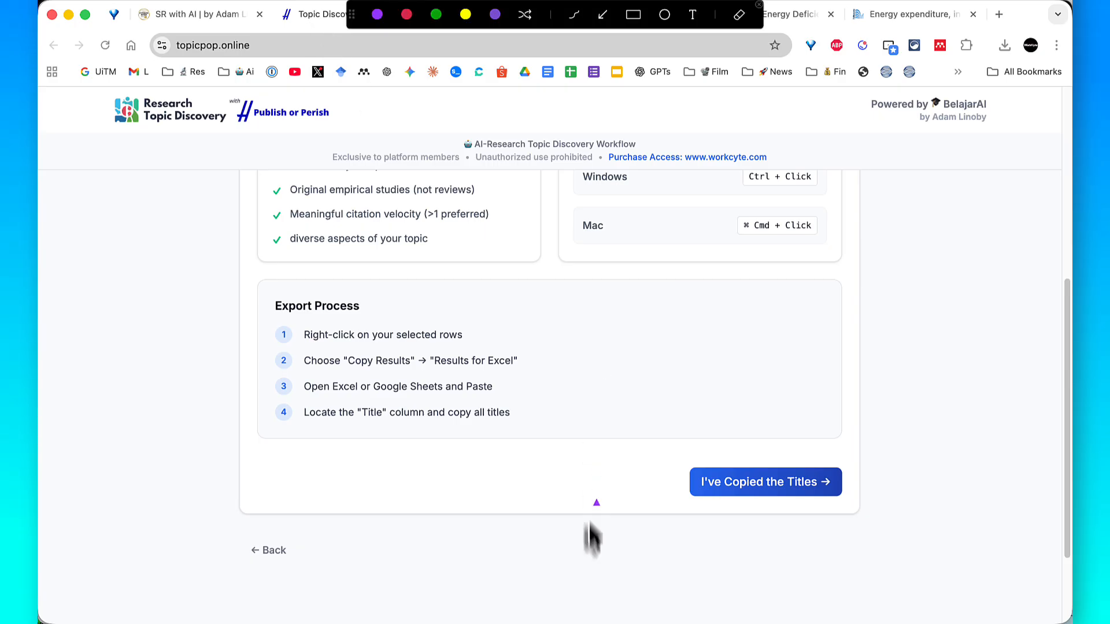
{"action": "left_click_drag", "start_coordinate": [588, 531], "coordinate": [688, 487]}
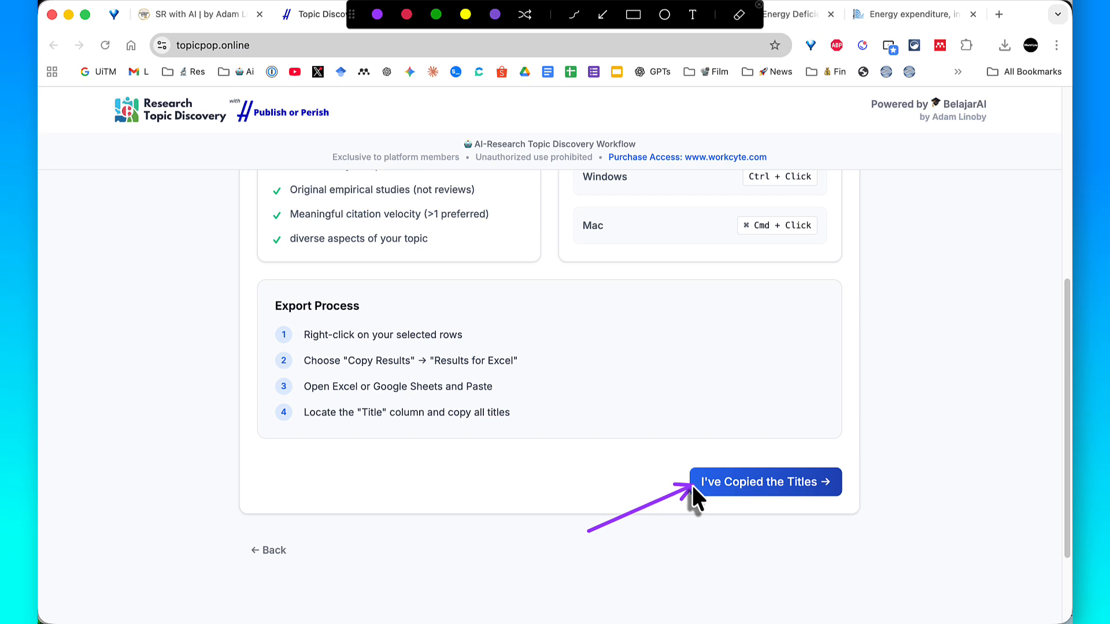
{"action": "key", "text": "Escape"}
{"action": "left_click", "coordinate": [691, 484]}
{"action": "scroll", "coordinate": [564, 276], "scroll_direction": "up", "scroll_amount": 2}
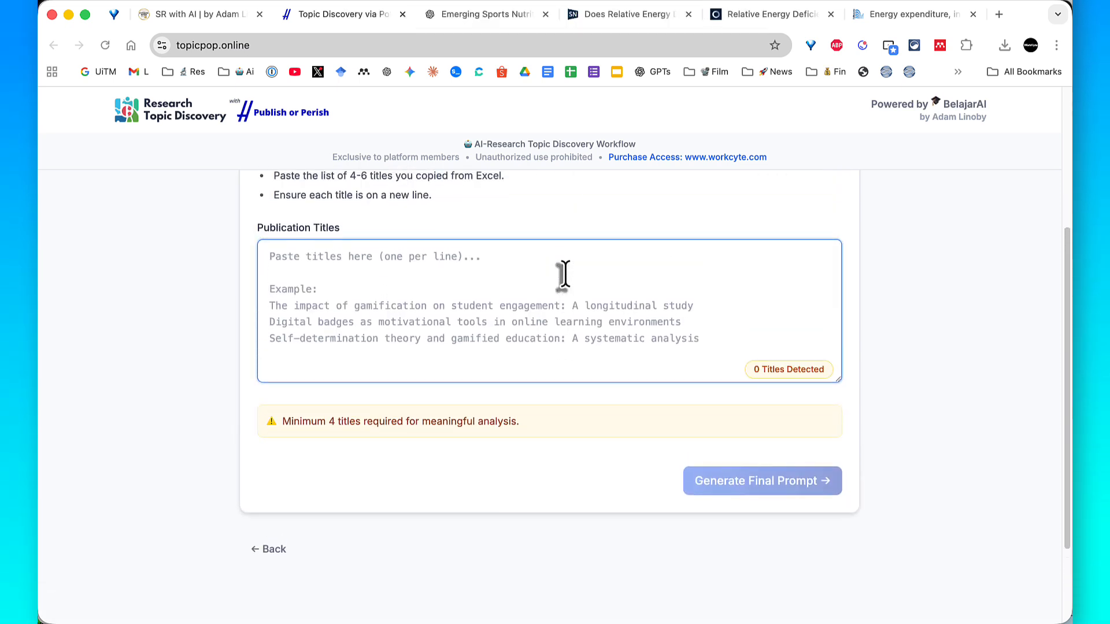
Paste the seven copied study titles as the Publication Titles
{"action": "key", "text": "super+shift+a"}
{"action": "mouse_move", "coordinate": [293, 469]}
{"action": "left_mouse_down"}
{"action": "mouse_move", "coordinate": [334, 425]}
{"action": "mouse_move", "coordinate": [385, 425]}
{"action": "mouse_move", "coordinate": [375, 348]}
{"action": "left_mouse_up"}
{"action": "key", "text": "Escape"}
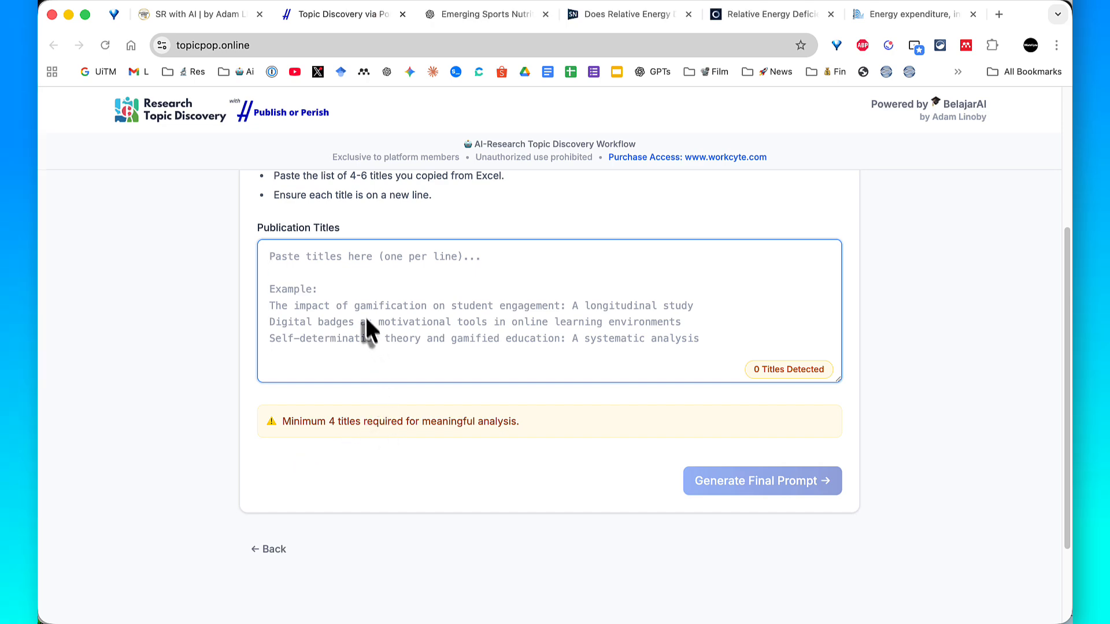
{"action": "right_click", "coordinate": [345, 263]}
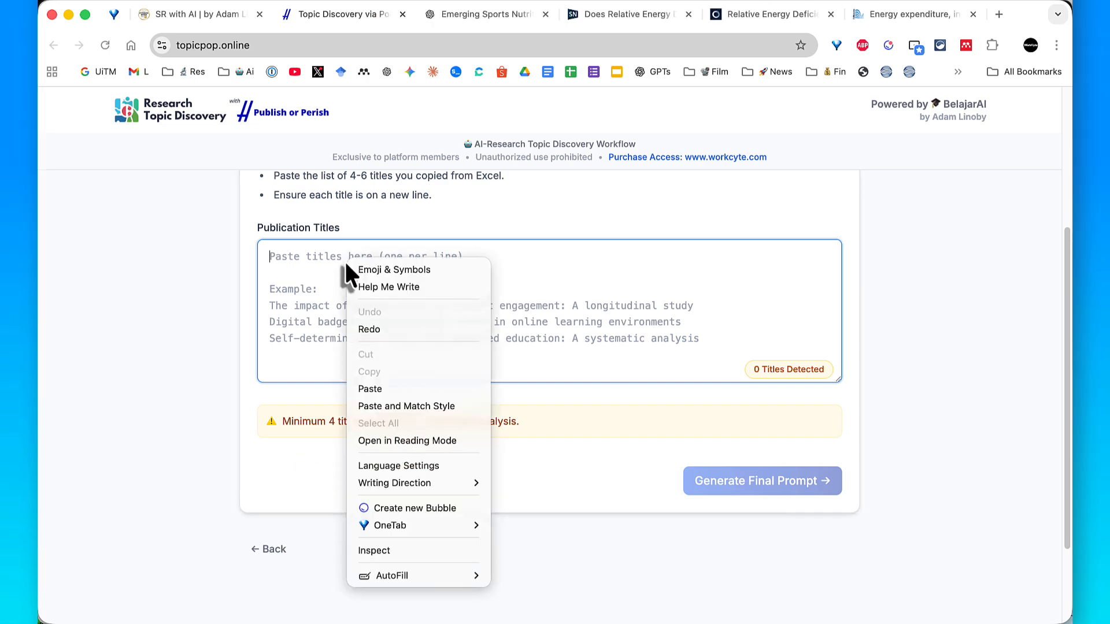
{"action": "left_click", "coordinate": [384, 387]}
Generate the final prompt from the entered titles and copy the full prompt
{"action": "scroll", "coordinate": [399, 445], "scroll_direction": "down", "scroll_amount": 3}
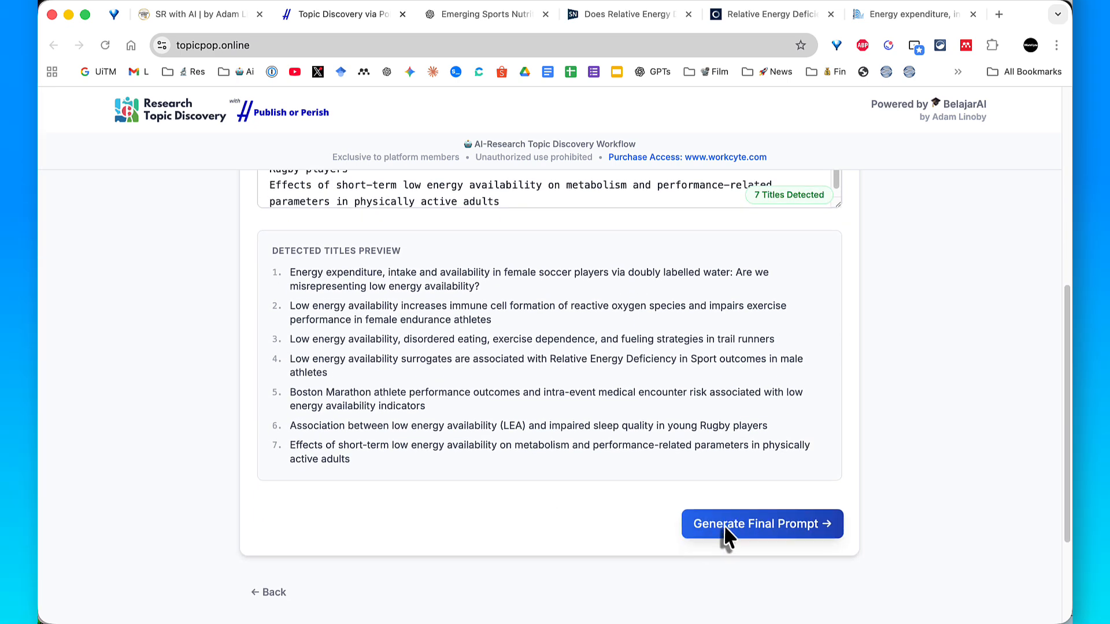
{"action": "left_click", "coordinate": [724, 523]}
{"action": "scroll", "coordinate": [785, 376], "scroll_direction": "down", "scroll_amount": 5}
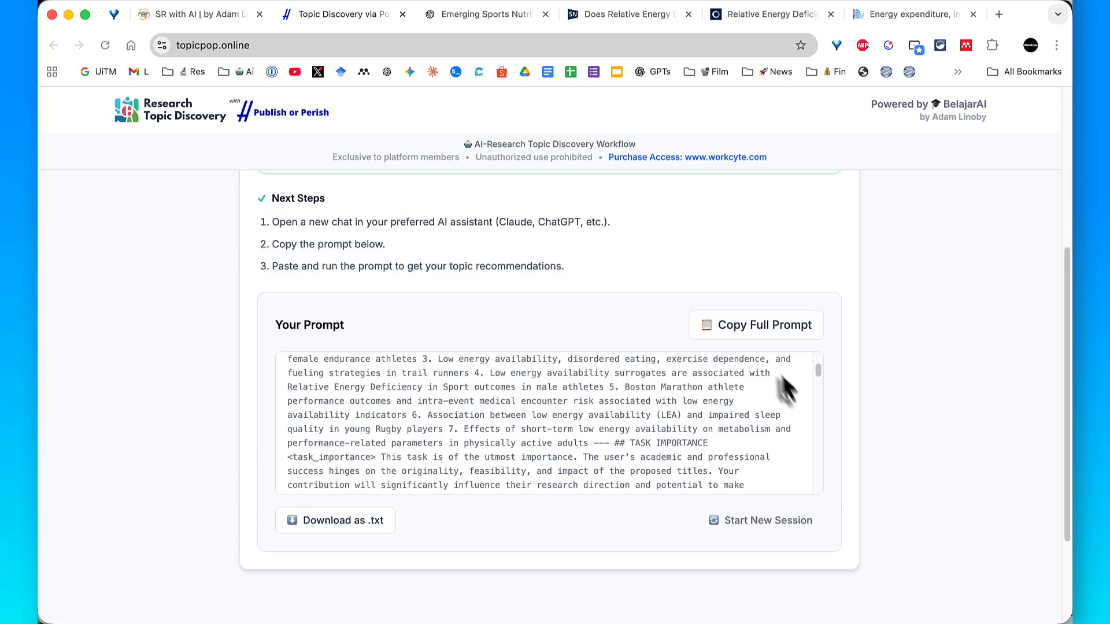
{"action": "left_click", "coordinate": [745, 327]}
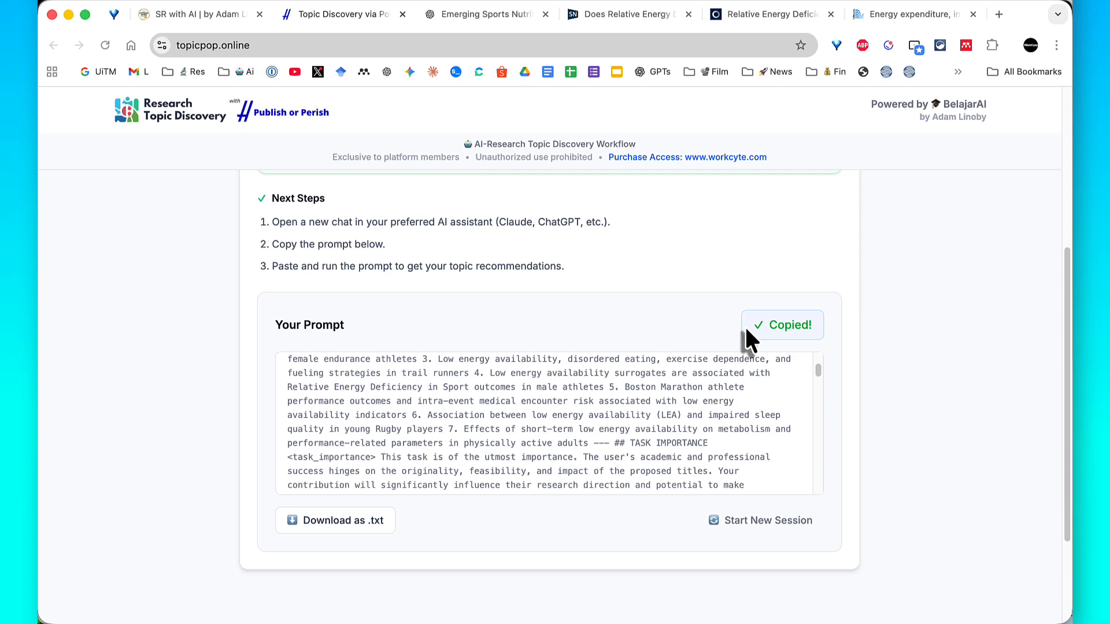
{"action": "scroll", "coordinate": [707, 313], "scroll_direction": "up", "scroll_amount": 1}
{"action": "key", "text": "ctrl+a"}
{"action": "left_click_drag", "start_coordinate": [223, 257], "coordinate": [341, 240]}
{"action": "key", "text": "Escape"}
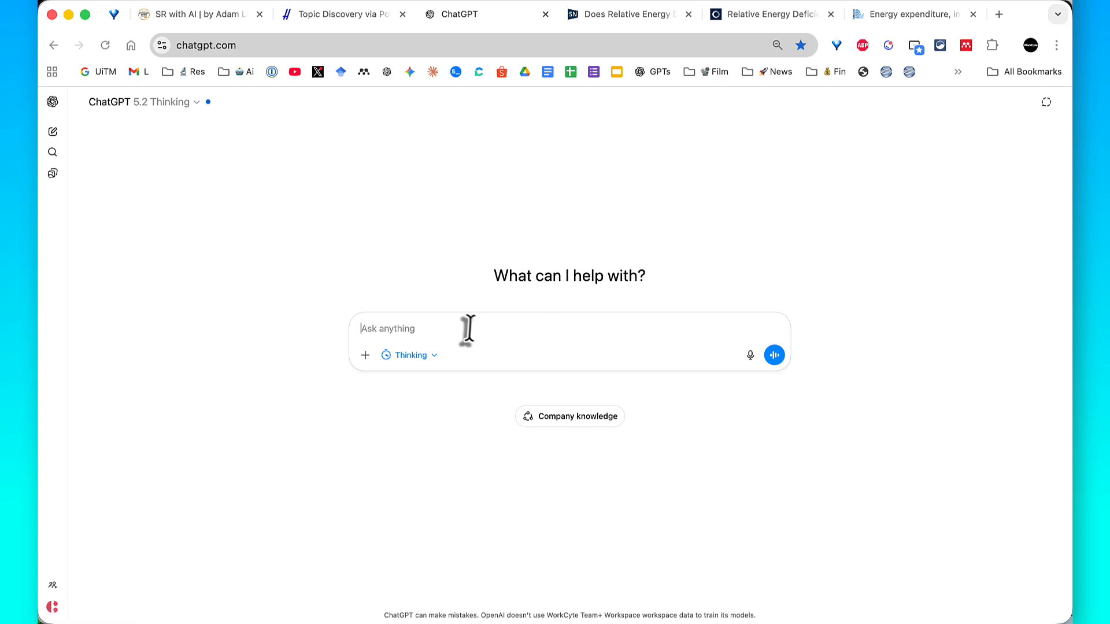
Paste the copied prompt into a new ChatGPT 5.2 Thinking chat and send it
{"action": "right_click", "coordinate": [470, 327]}
{"action": "left_click", "coordinate": [501, 404]}
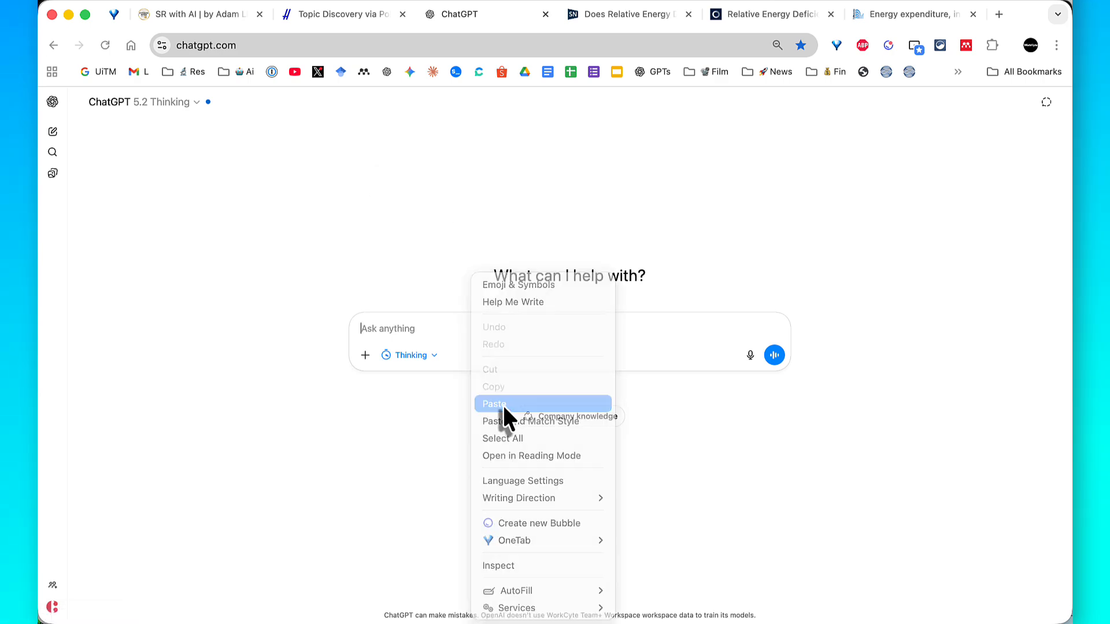
{"action": "scroll", "coordinate": [733, 409], "scroll_direction": "down", "scroll_amount": 10}
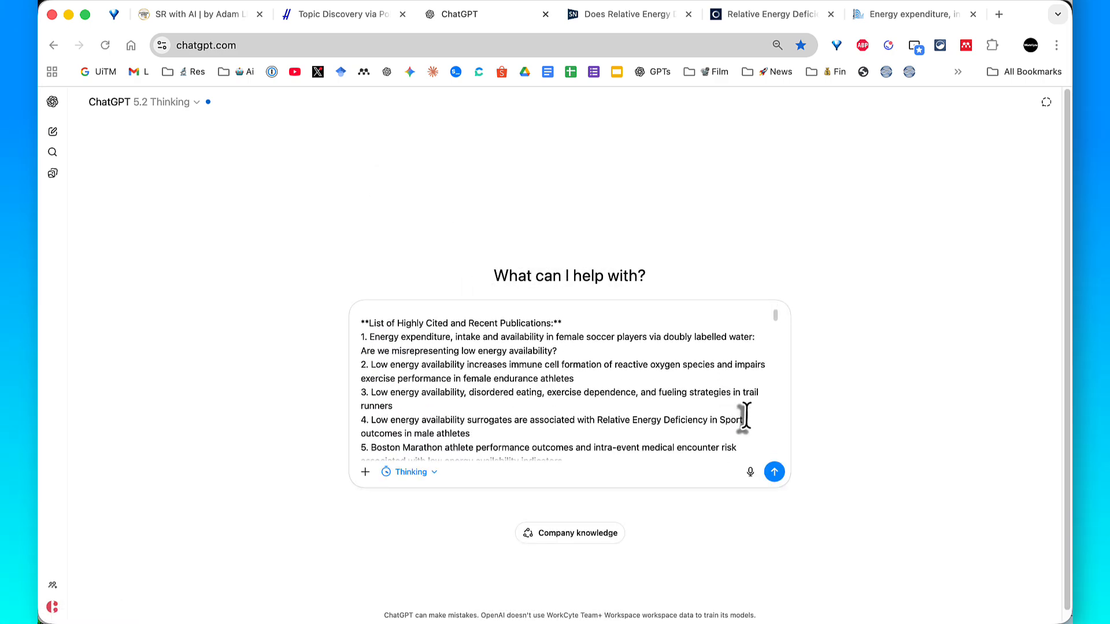
{"action": "left_click", "coordinate": [775, 473]}
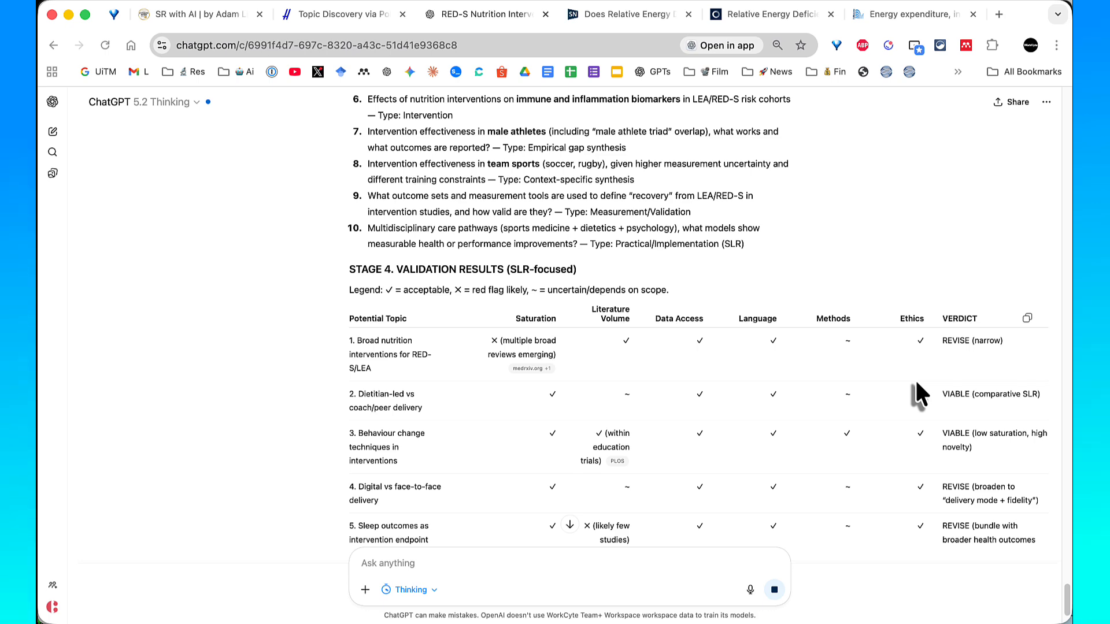
Review ChatGPT's topic validation results, the five proposed research titles, and the ranking and recommendation table
{"action": "scroll", "coordinate": [919, 399], "scroll_direction": "down", "scroll_amount": 10}
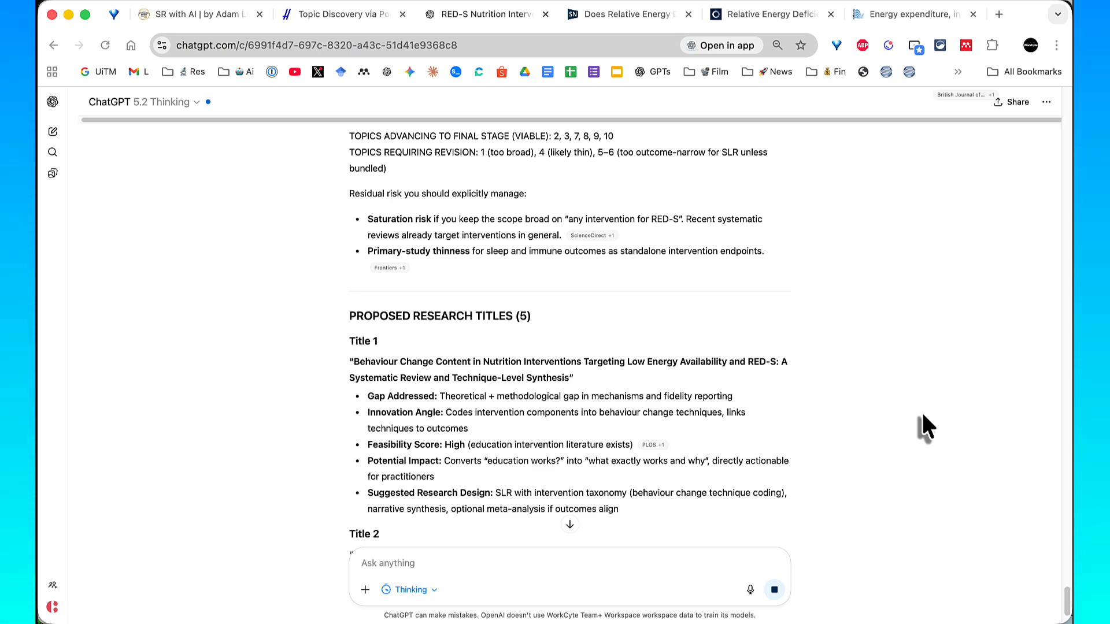
{"action": "scroll", "coordinate": [921, 411], "scroll_direction": "down", "scroll_amount": 5}
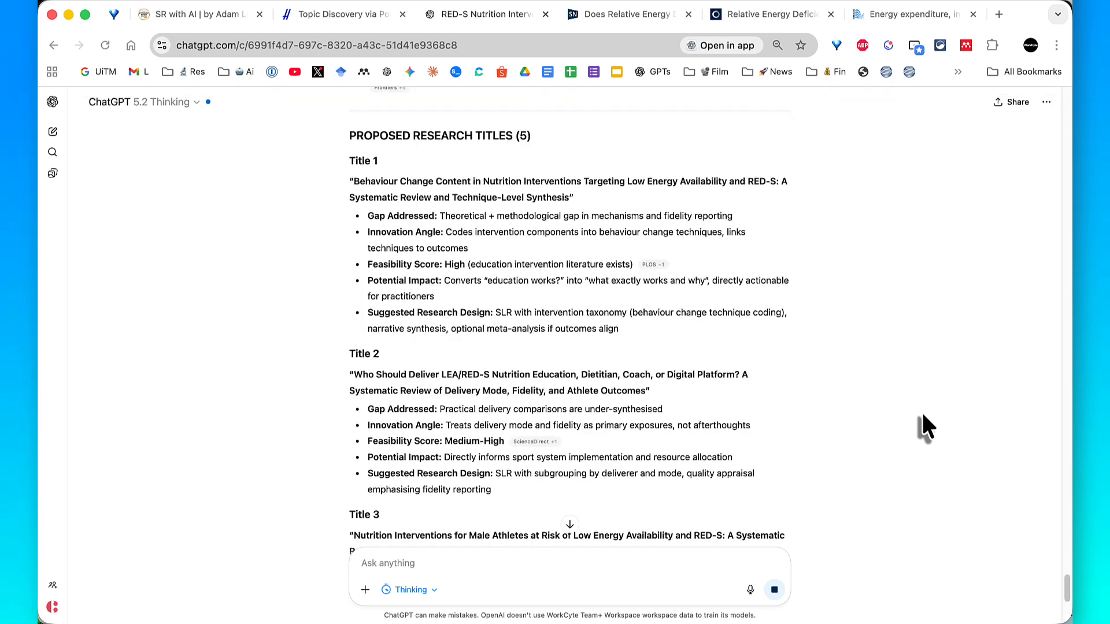
{"action": "scroll", "coordinate": [921, 411], "scroll_direction": "down", "scroll_amount": 6}
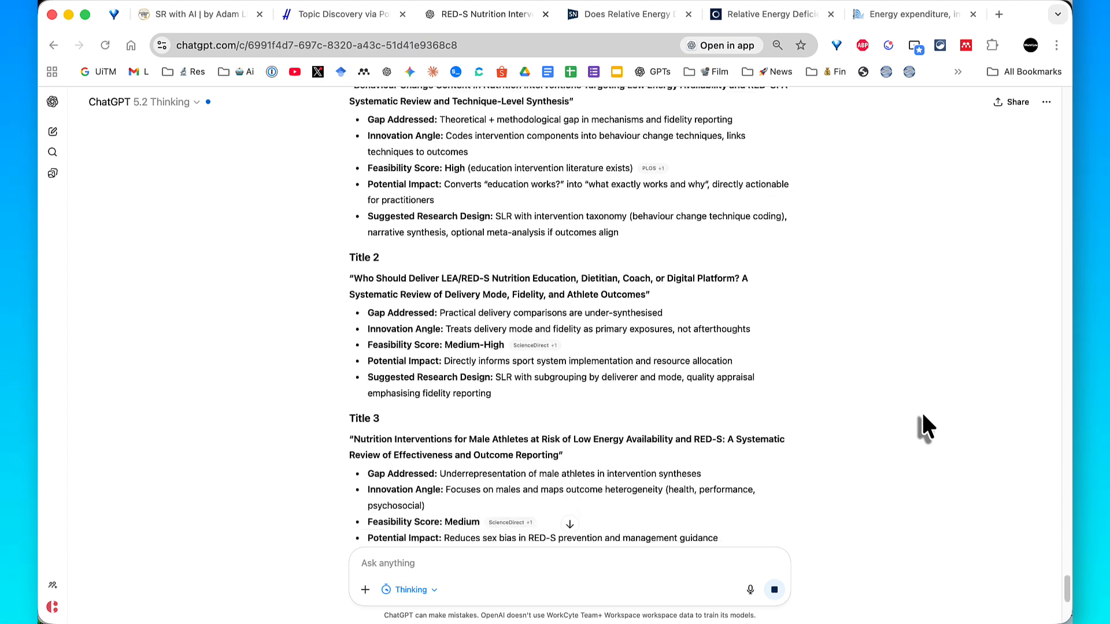
{"action": "scroll", "coordinate": [922, 415], "scroll_direction": "down", "scroll_amount": 6}
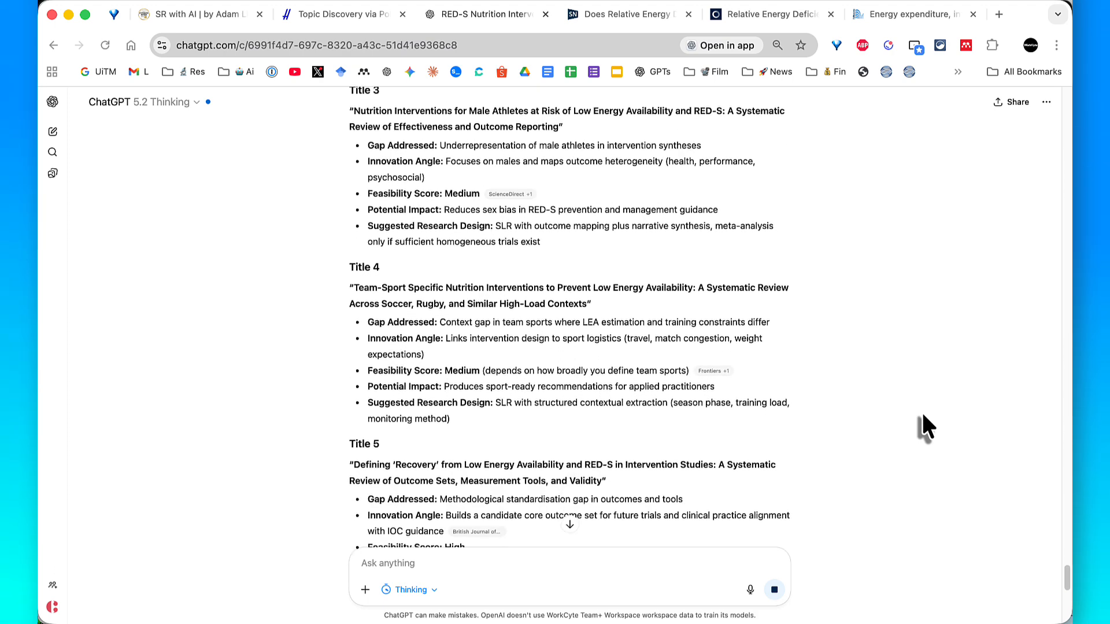
{"action": "scroll", "coordinate": [922, 416], "scroll_direction": "down", "scroll_amount": 1}
{"action": "scroll", "coordinate": [921, 411], "scroll_direction": "down", "scroll_amount": 11}
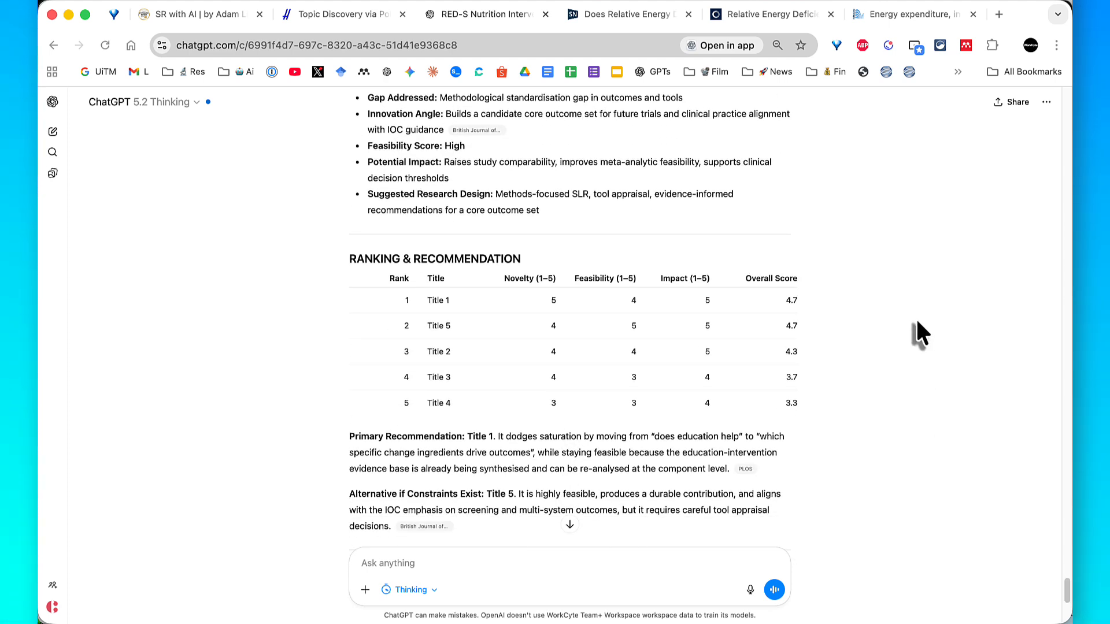
{"action": "key", "text": "ctrl+a"}
{"action": "left_click_drag", "start_coordinate": [884, 281], "coordinate": [842, 282]}
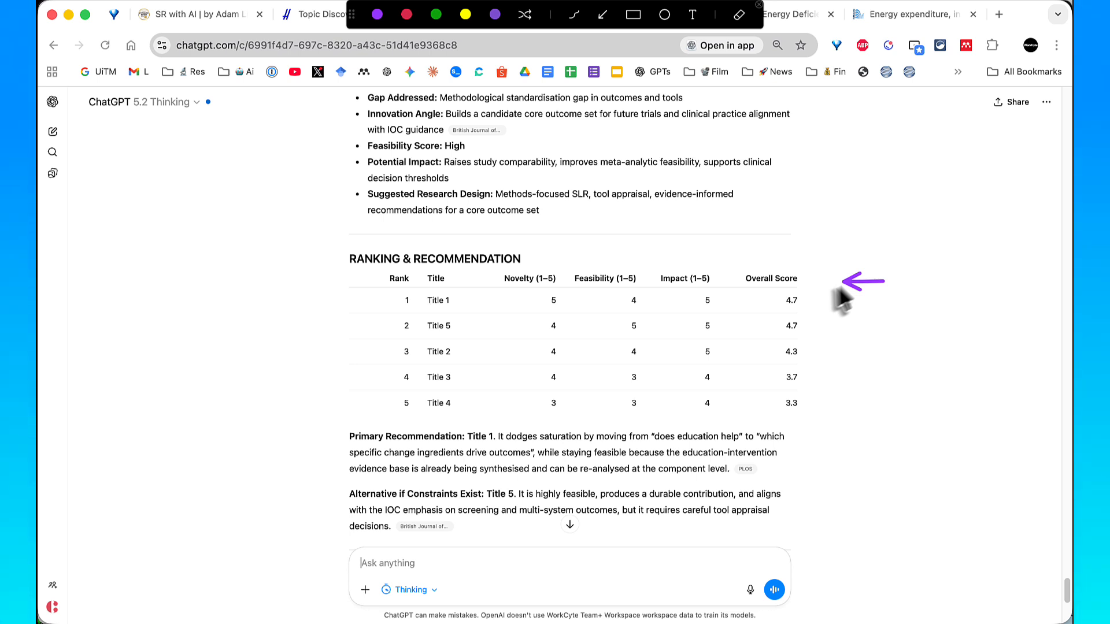
Reread the five proposed research titles above the ranking table, including each title's gap, innovation angle, feasibility and suggested design
{"action": "mouse_move", "coordinate": [836, 291]}
{"action": "left_mouse_down"}
{"action": "mouse_move", "coordinate": [818, 293]}
{"action": "mouse_move", "coordinate": [809, 319]}
{"action": "left_mouse_up"}
{"action": "key", "text": "Escape"}
{"action": "scroll", "coordinate": [809, 319], "scroll_direction": "up", "scroll_amount": 3}
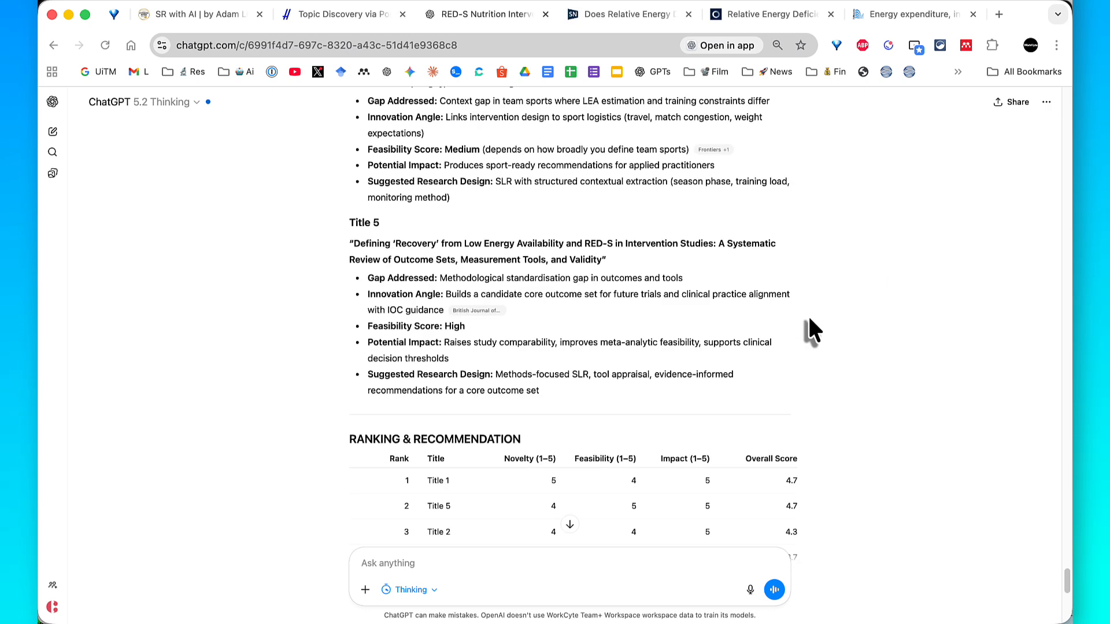
{"action": "scroll", "coordinate": [810, 320], "scroll_direction": "up", "scroll_amount": 10}
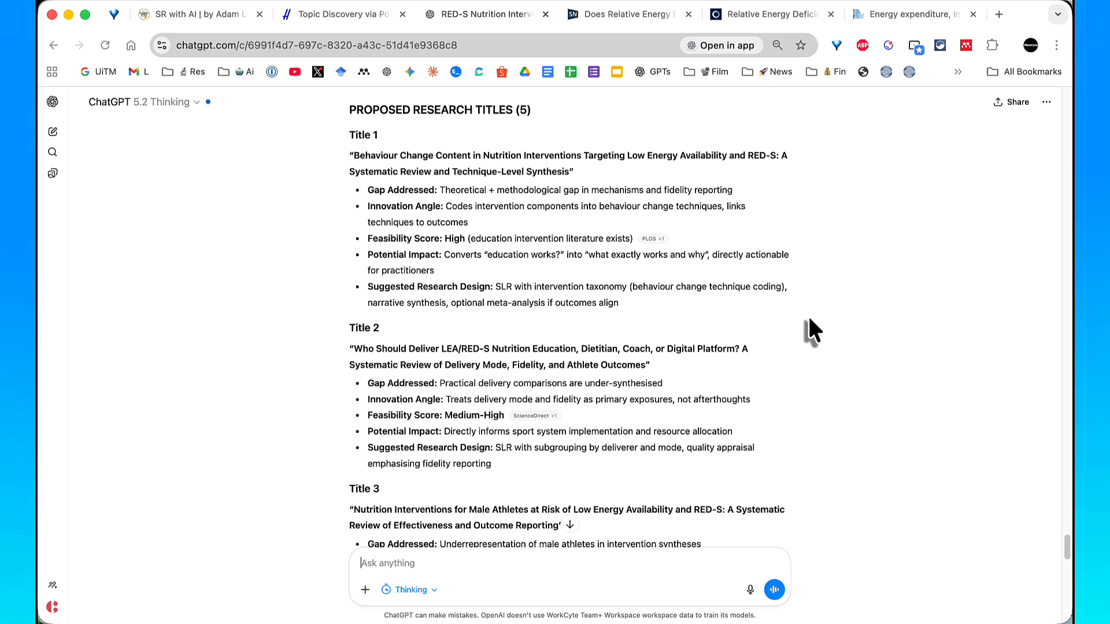
{"action": "scroll", "coordinate": [807, 318], "scroll_direction": "up", "scroll_amount": 3}
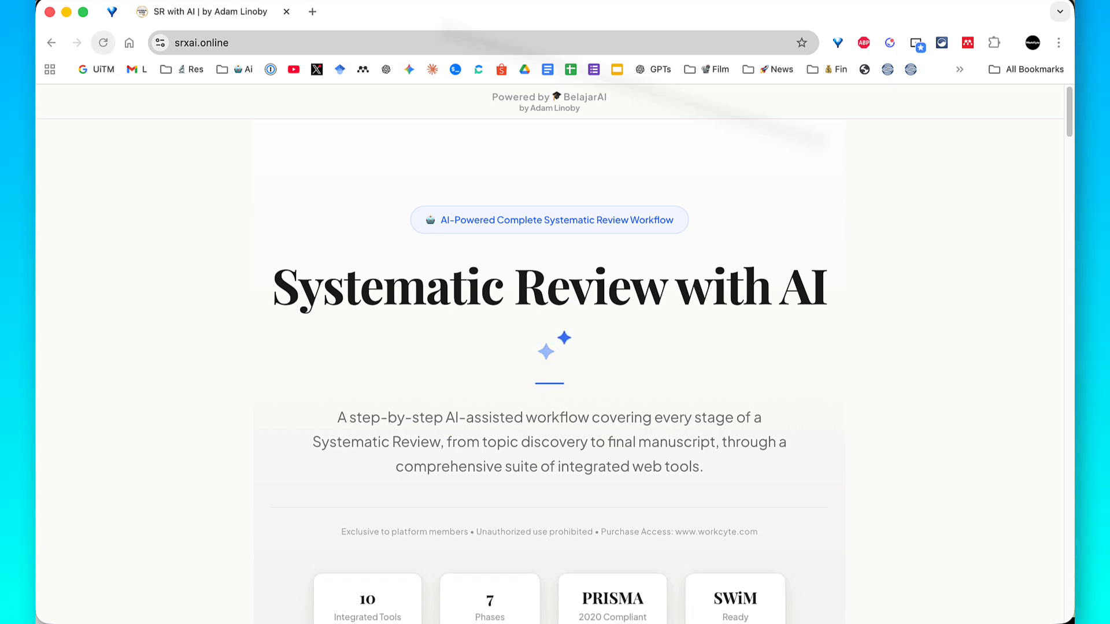
On srxai.online, expand the Registration Assistant entry in the Planning phase of the interactive workflow
{"action": "scroll", "coordinate": [957, 263], "scroll_direction": "down", "scroll_amount": 10}
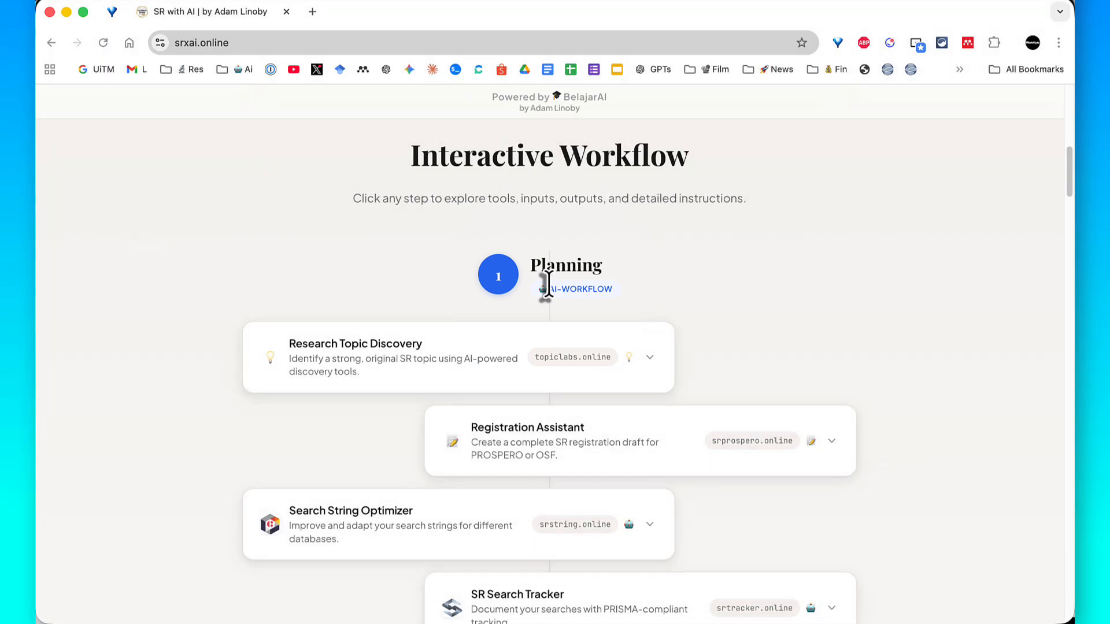
{"action": "scroll", "coordinate": [982, 484], "scroll_direction": "down", "scroll_amount": 2}
{"action": "scroll", "coordinate": [983, 474], "scroll_direction": "down", "scroll_amount": 5}
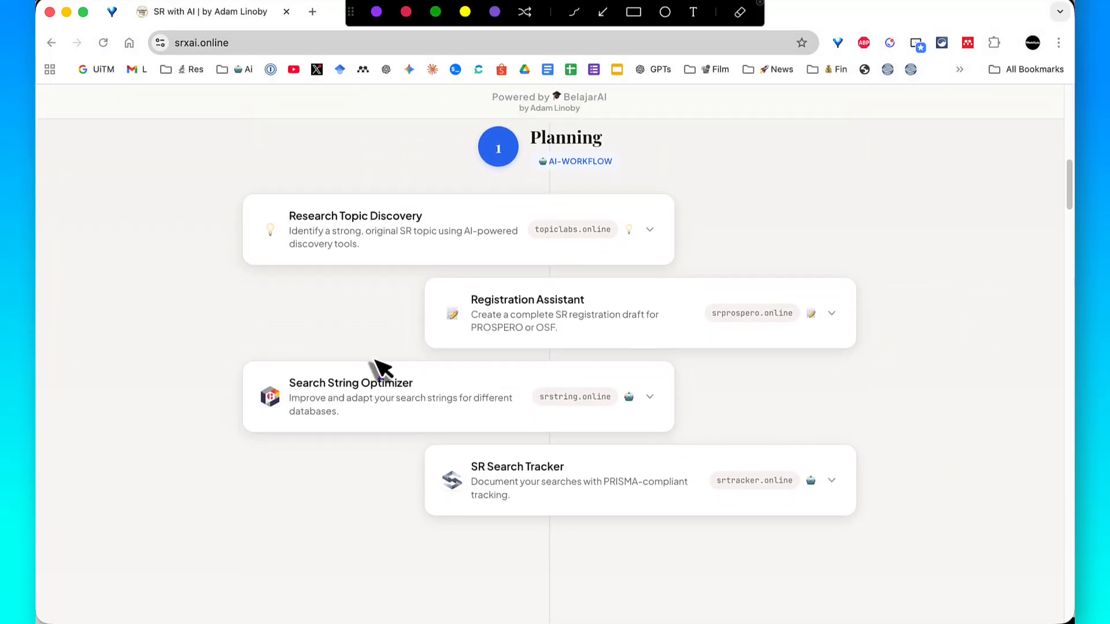
{"action": "left_click_drag", "start_coordinate": [321, 350], "coordinate": [454, 303]}
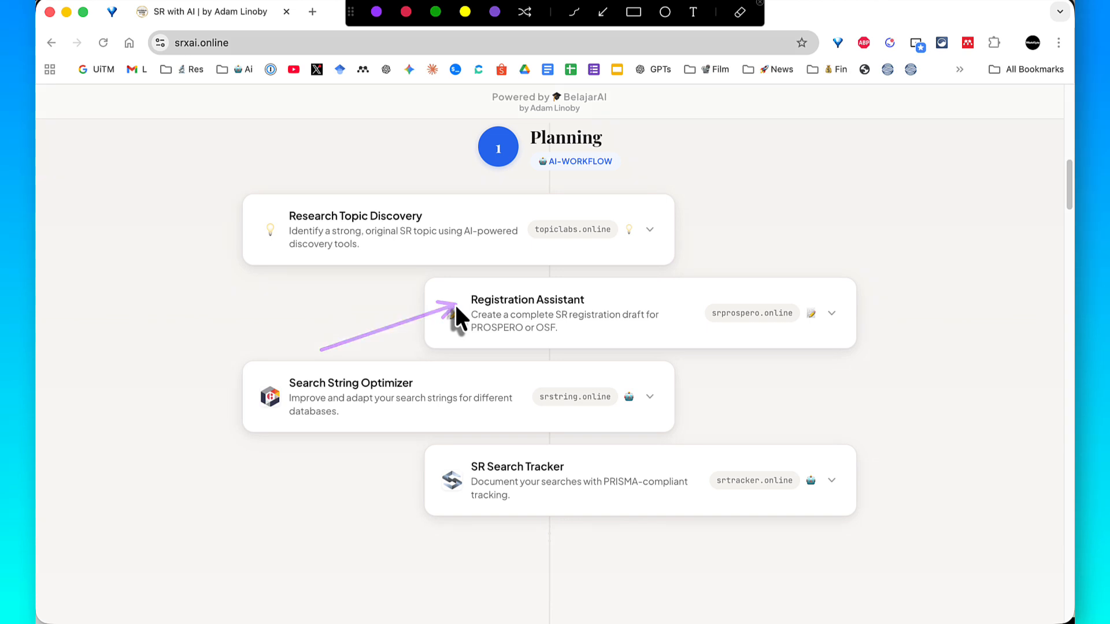
{"action": "key", "text": "Escape"}
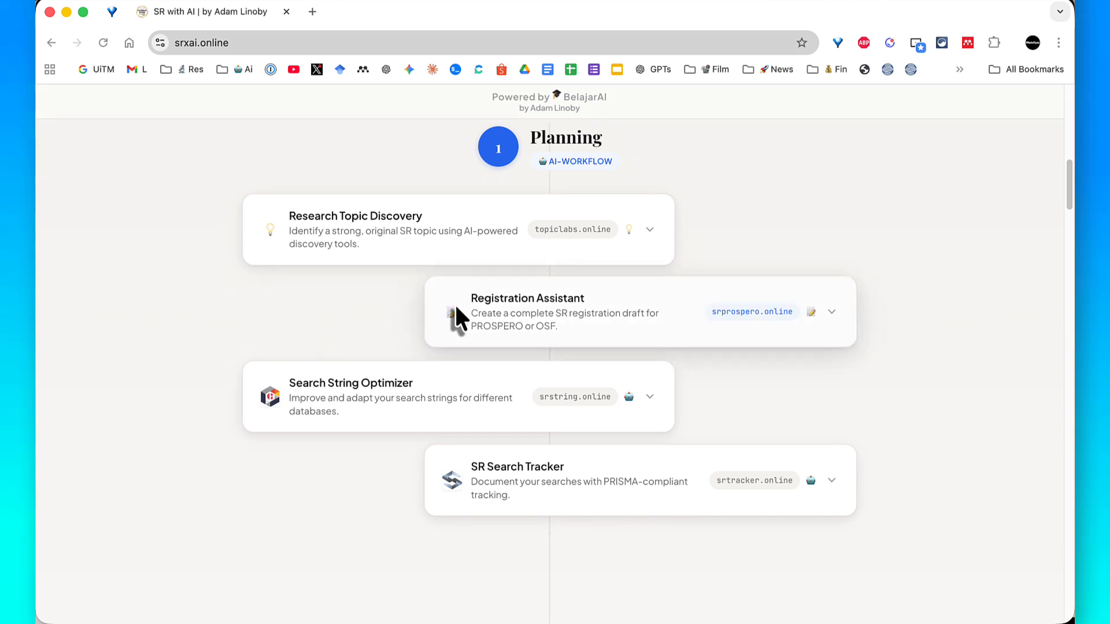
{"action": "left_click", "coordinate": [830, 313]}
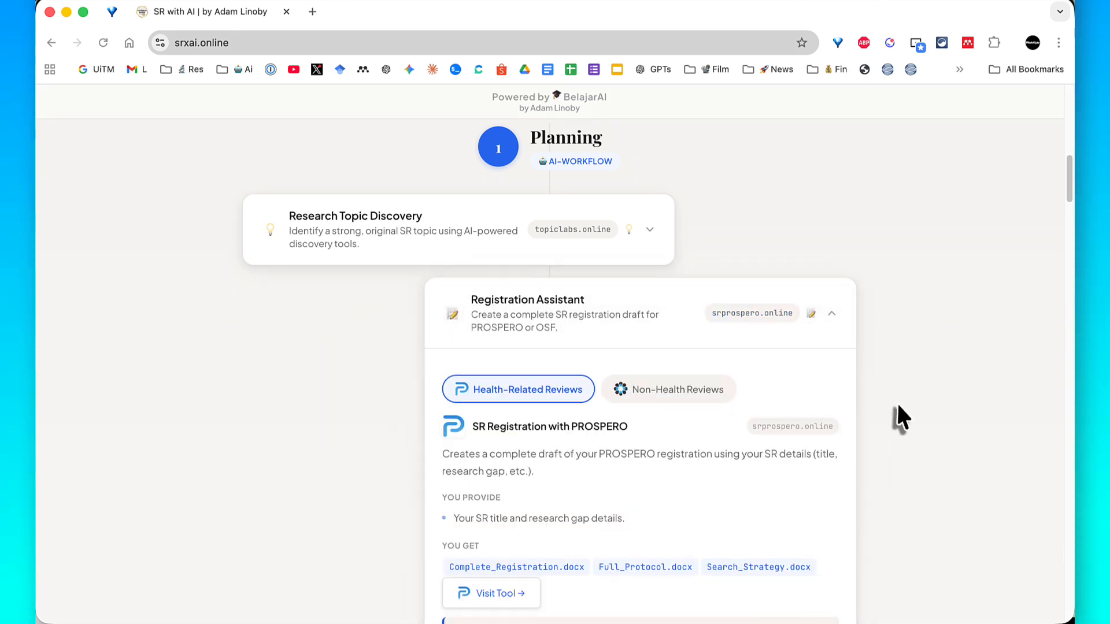
Examine the Registration Assistant's PROSPERO details and its options for health-related and non-health reviews
{"action": "scroll", "coordinate": [897, 401], "scroll_direction": "down", "scroll_amount": 3}
{"action": "scroll", "coordinate": [898, 406], "scroll_direction": "down", "scroll_amount": 2}
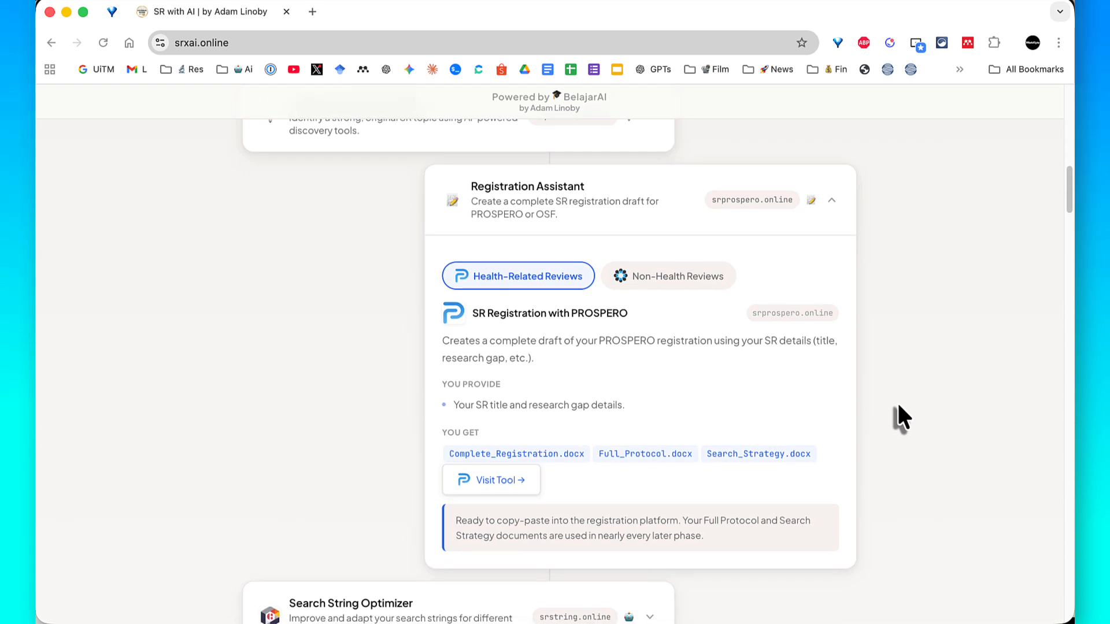
{"action": "key", "text": "ctrl+shift+a"}
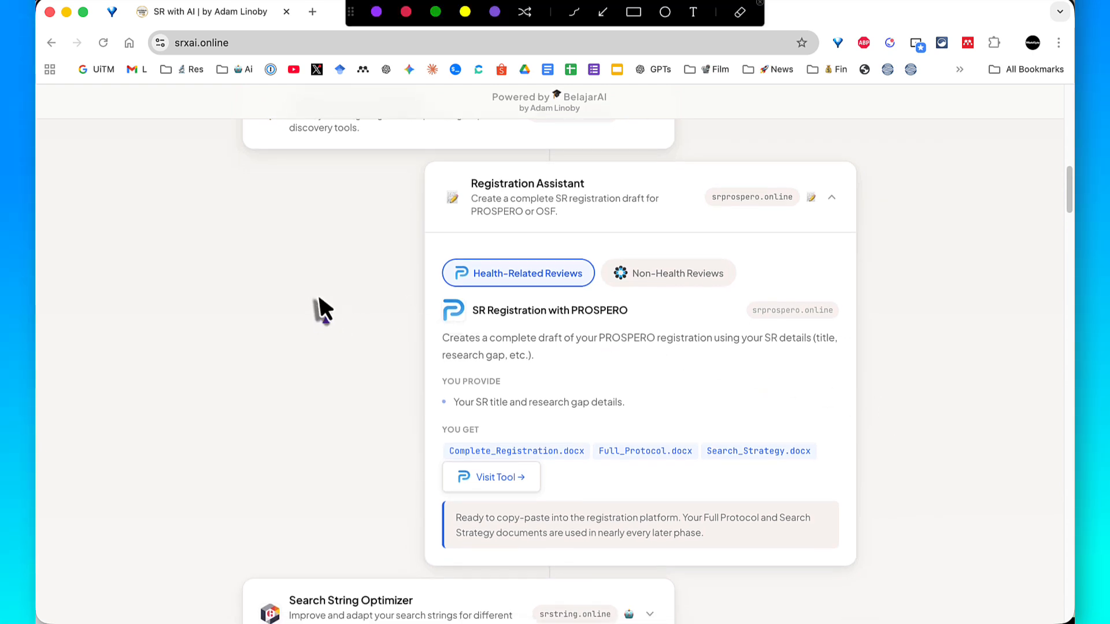
{"action": "left_click_drag", "start_coordinate": [351, 210], "coordinate": [440, 251]}
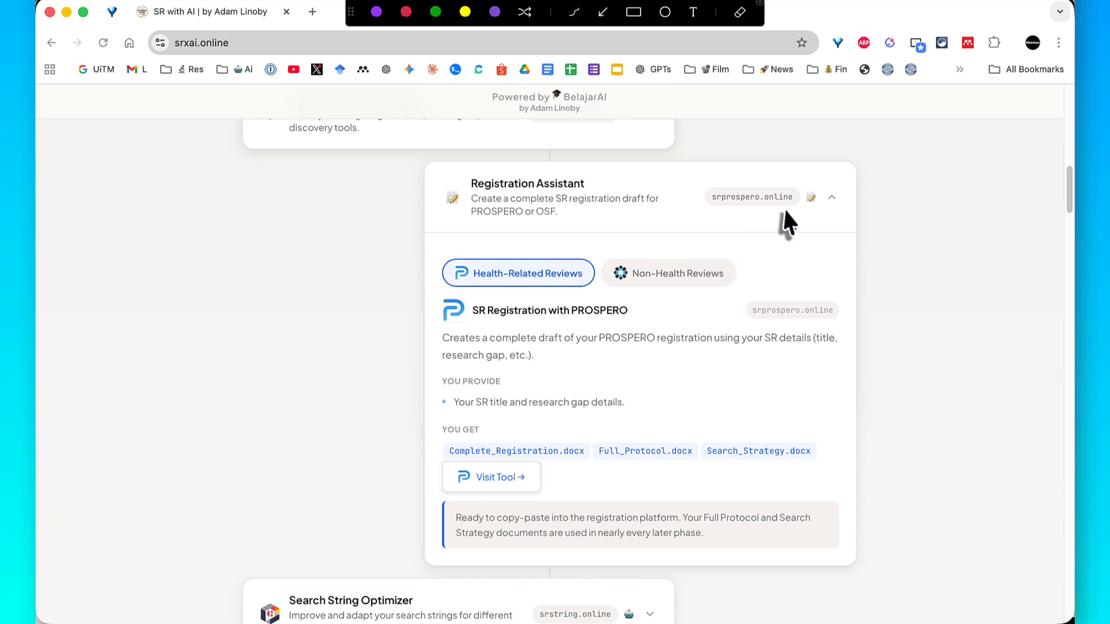
{"action": "left_click_drag", "start_coordinate": [731, 253], "coordinate": [725, 259]}
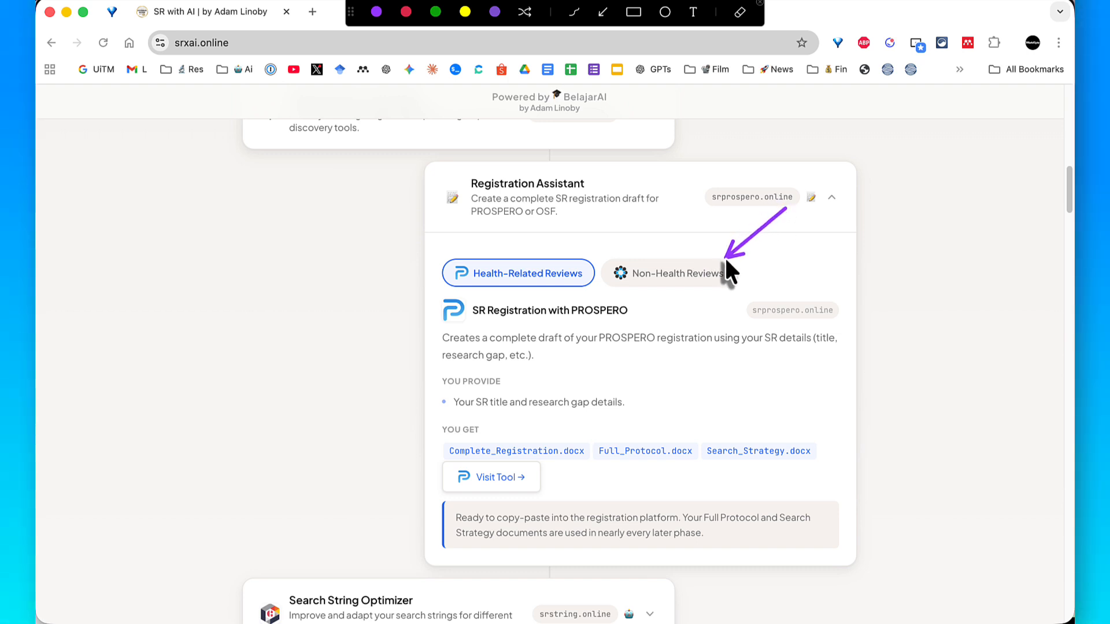